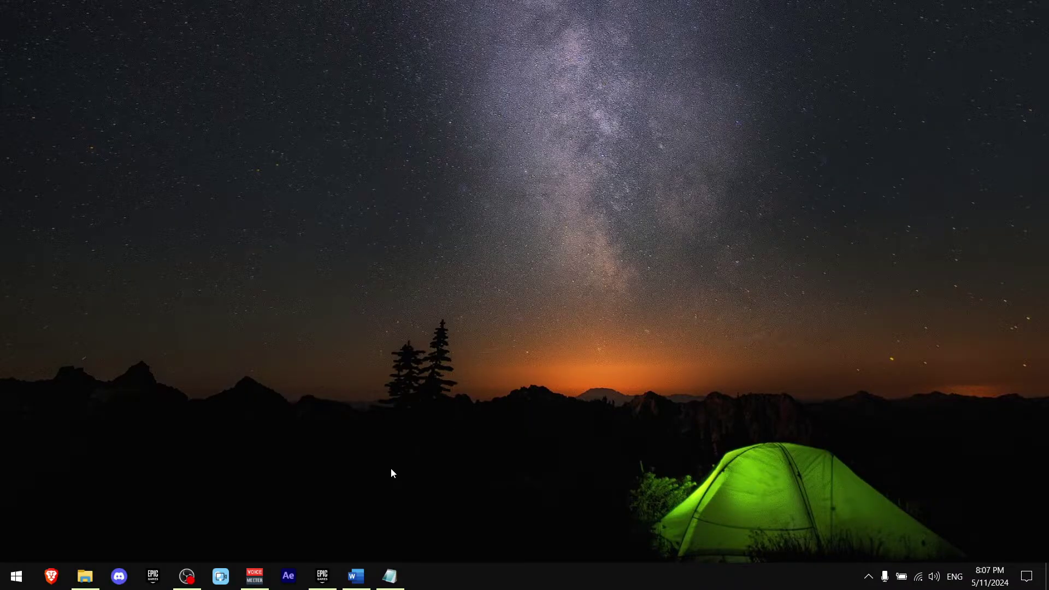
In Epic Games Launcher settings, expand FORTNITE and enable Additional Command Line Arguments.
click(322, 577)
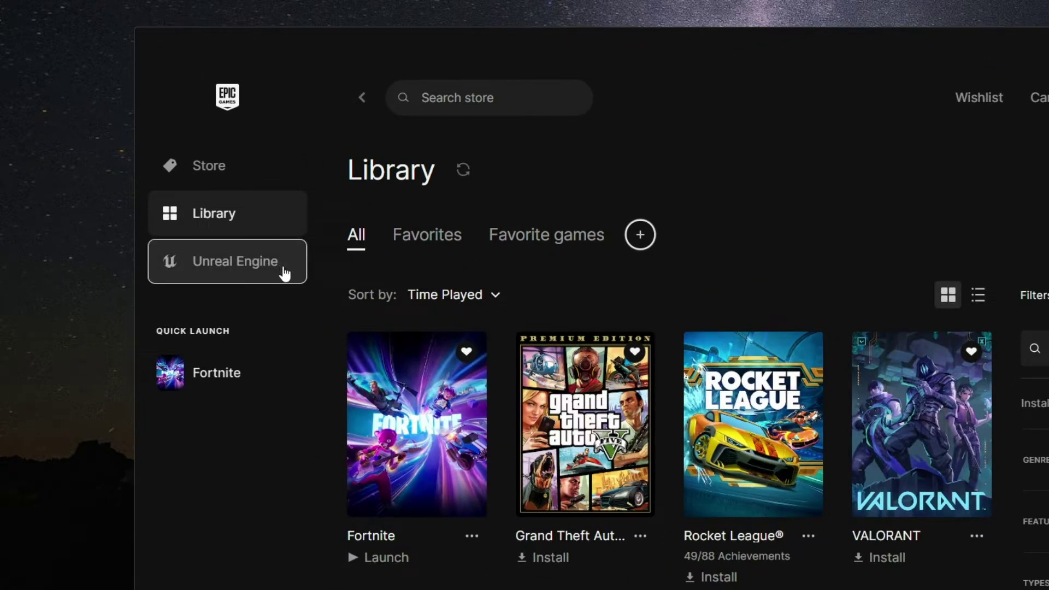
click(244, 253)
click(198, 456)
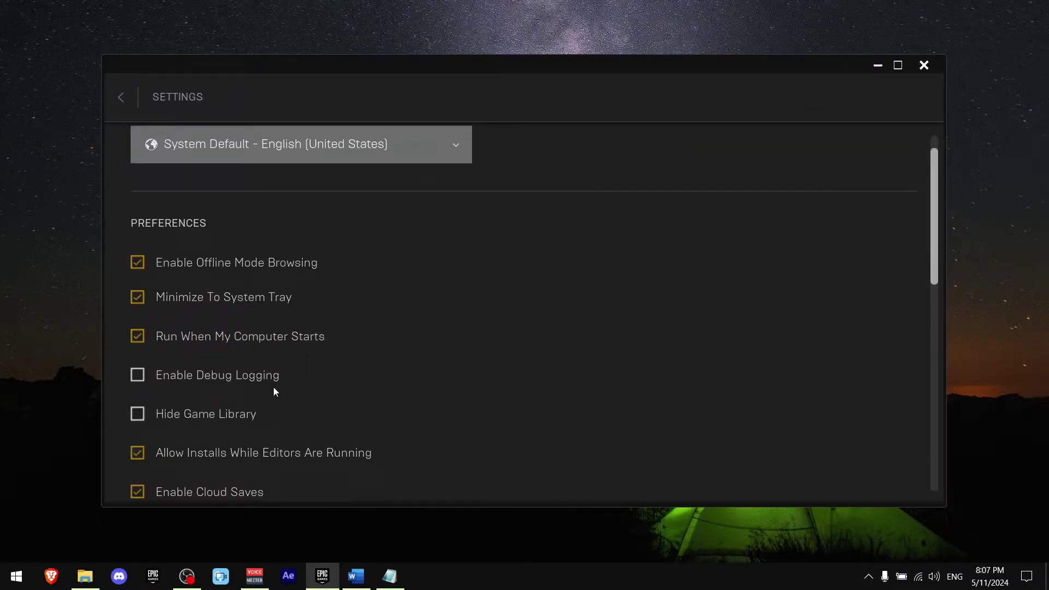
scroll(279, 387, down, 3)
scroll(282, 389, down, 10)
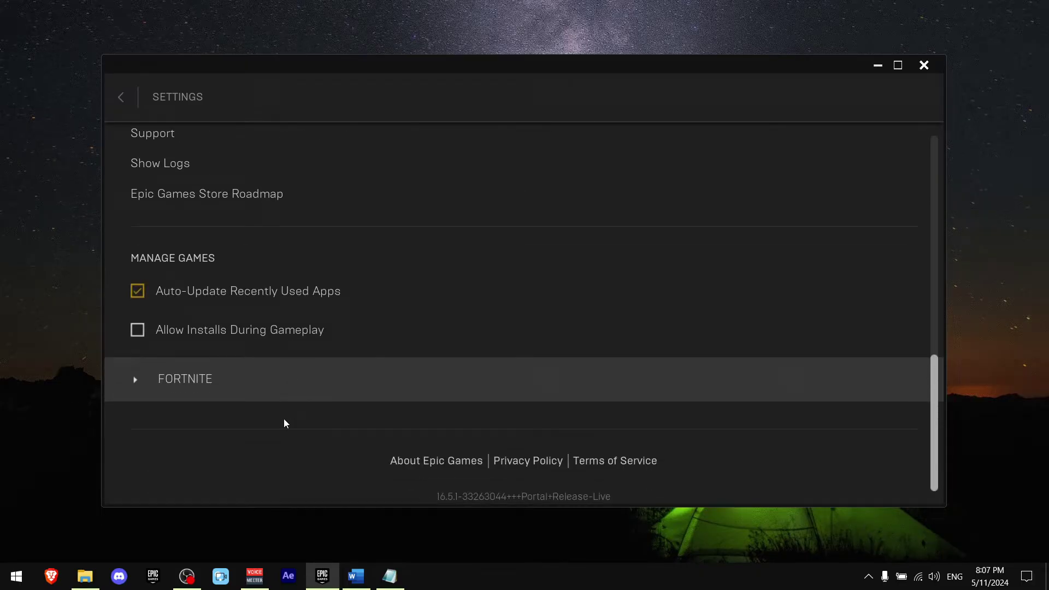
click(211, 380)
scroll(216, 377, down, 2)
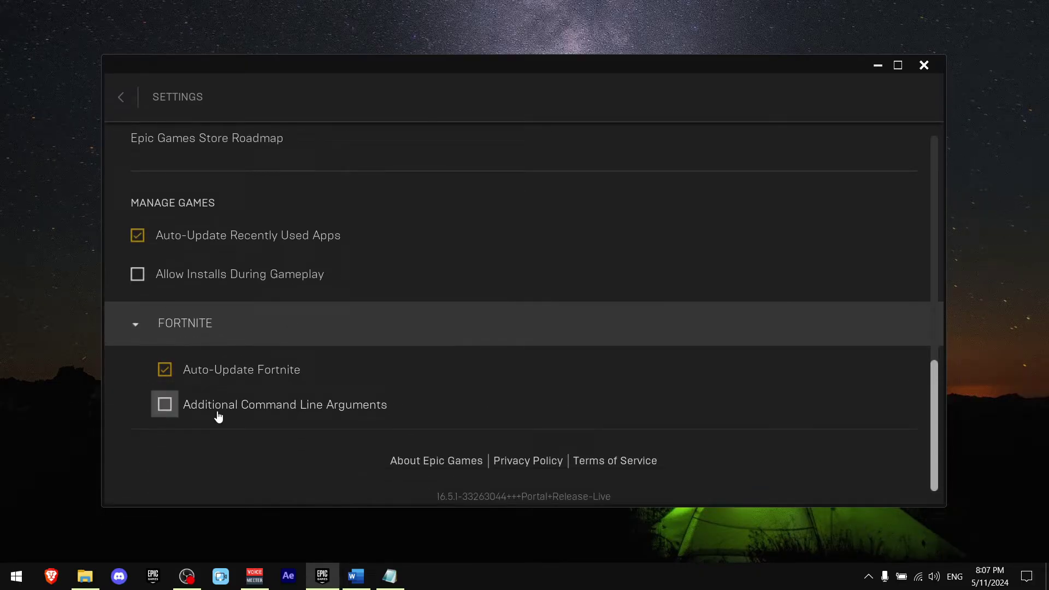
click(272, 411)
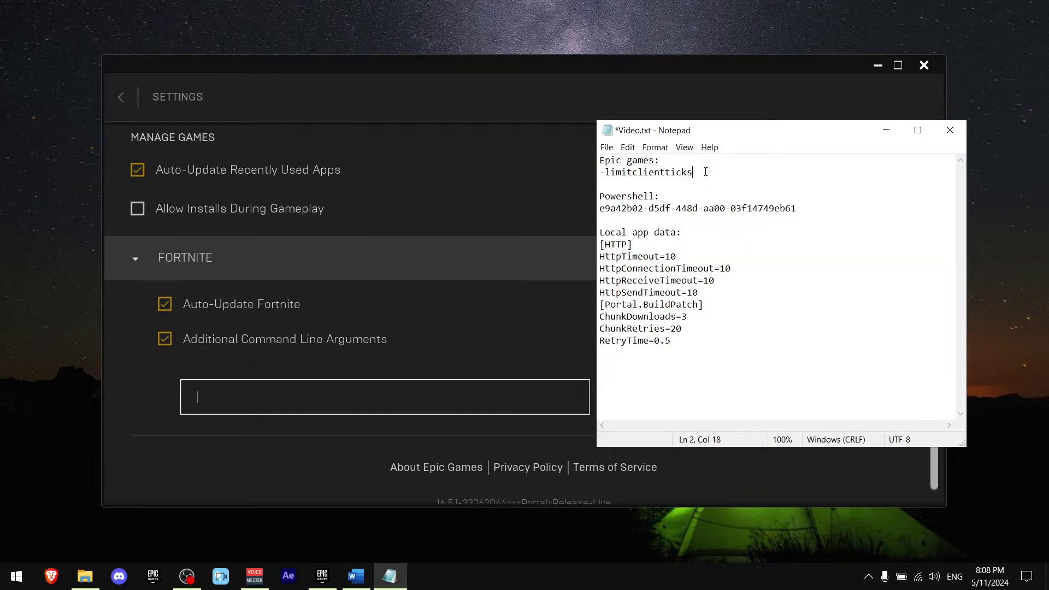
Copy -limitclientticks from the notes and paste it into Fortnite's arguments box.
drag(703, 172, 598, 173)
key(ctrl+c)
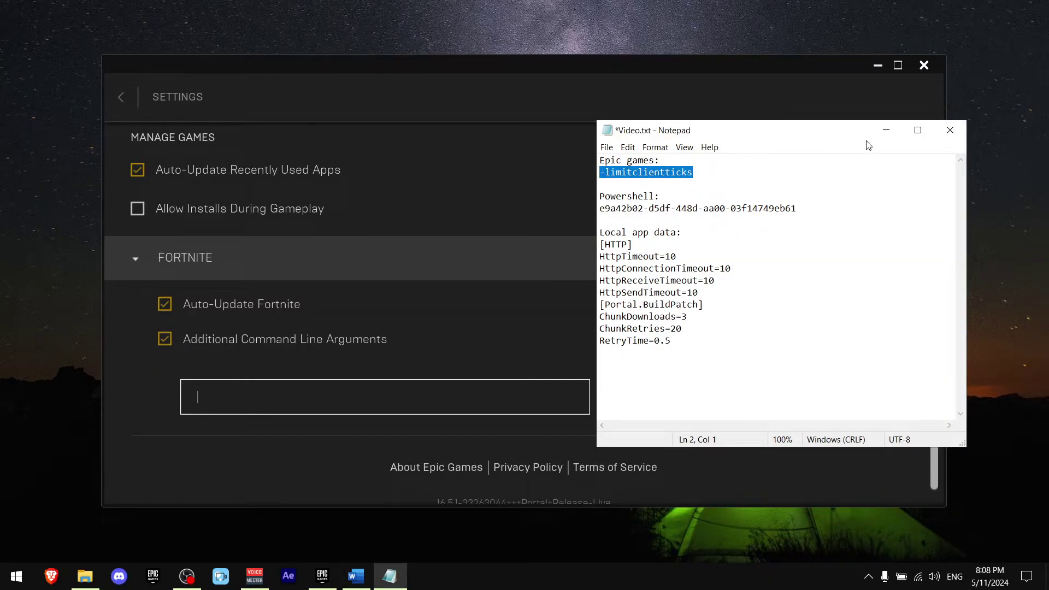
click(886, 130)
click(369, 378)
key(ctrl+v)
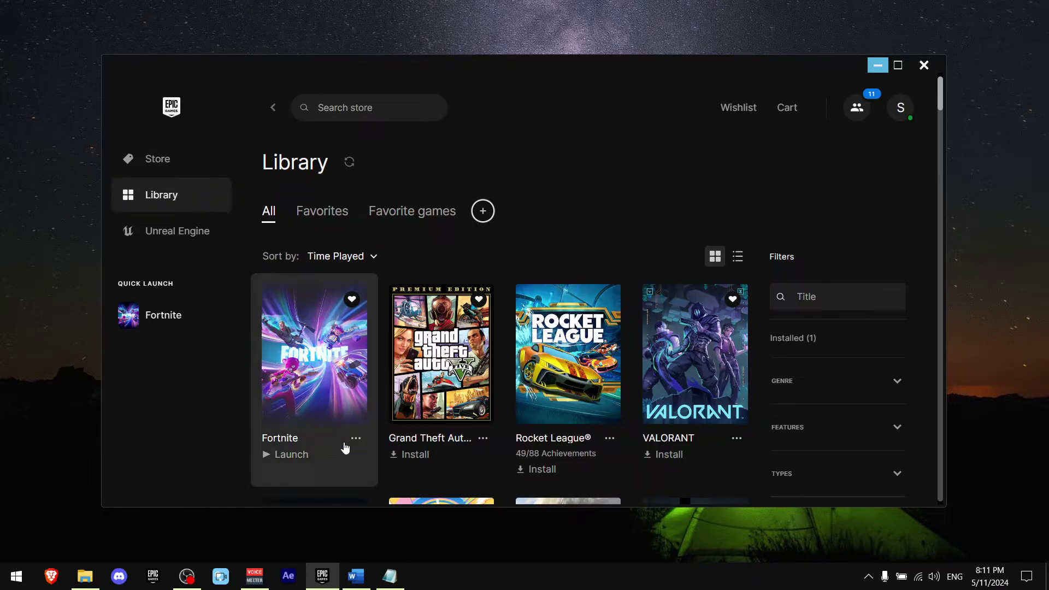
Open Fortnite's Options from its Library card to view the Installation Options.
click(356, 441)
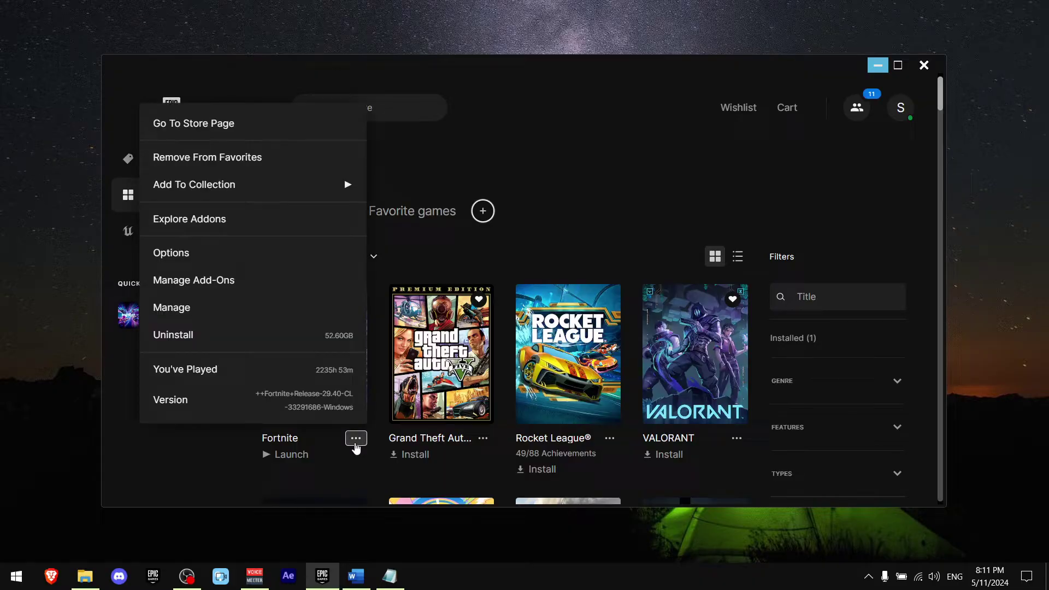
click(239, 260)
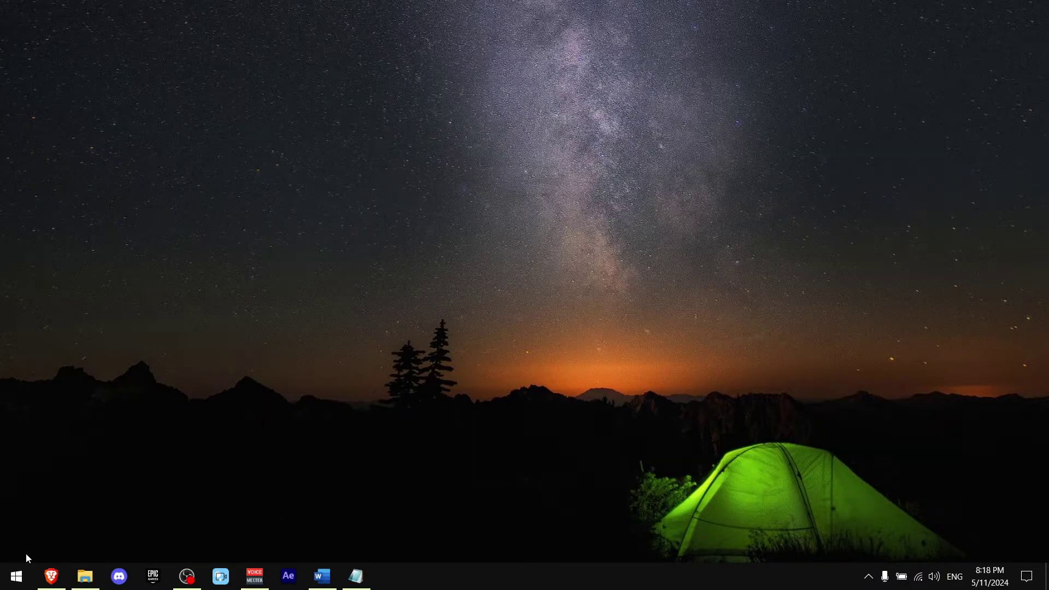
Run ipconfig /flushdns, pasted from the notes, in an administrator Command Prompt.
key(super+s)
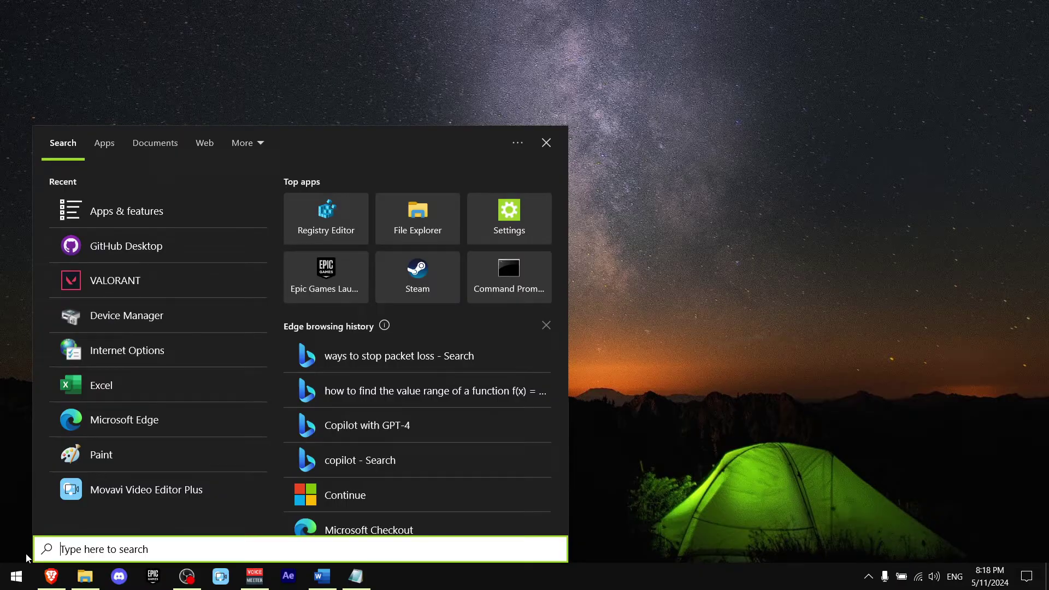
text(cmd)
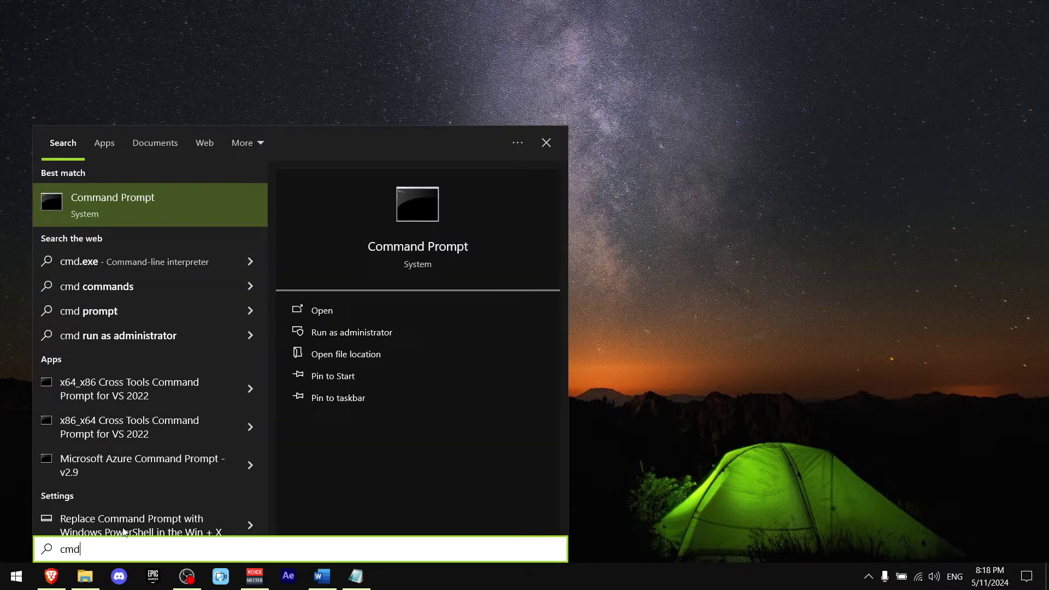
click(361, 333)
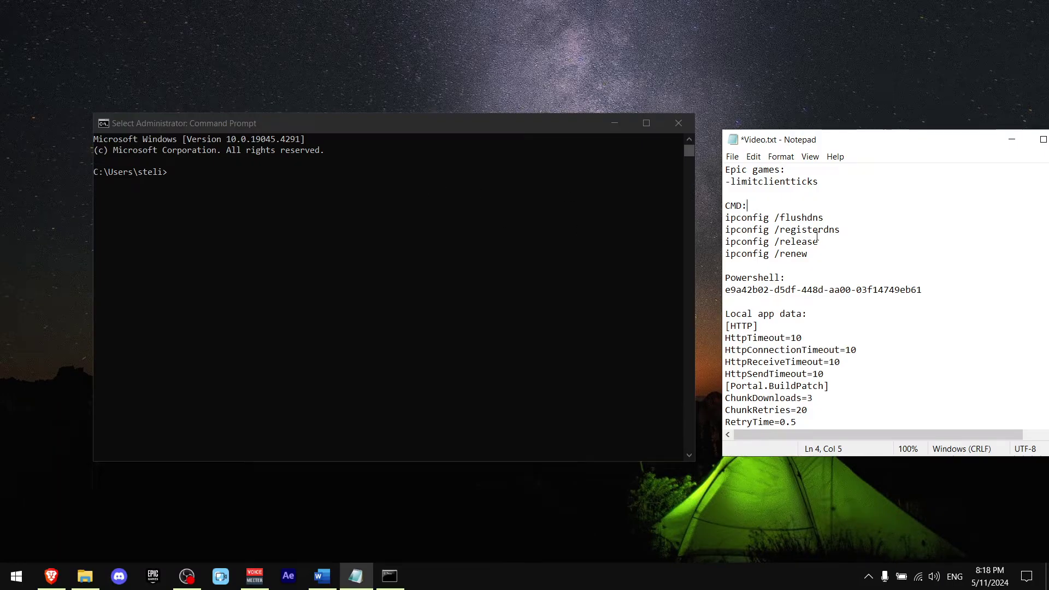
drag(836, 221, 707, 221)
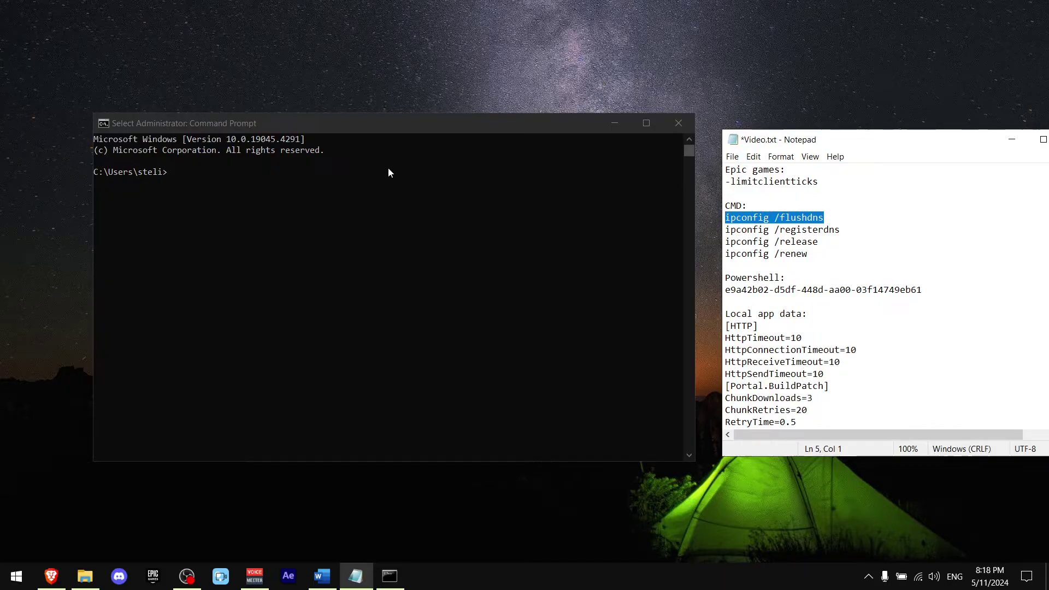
click(362, 178)
key(ctrl+v)
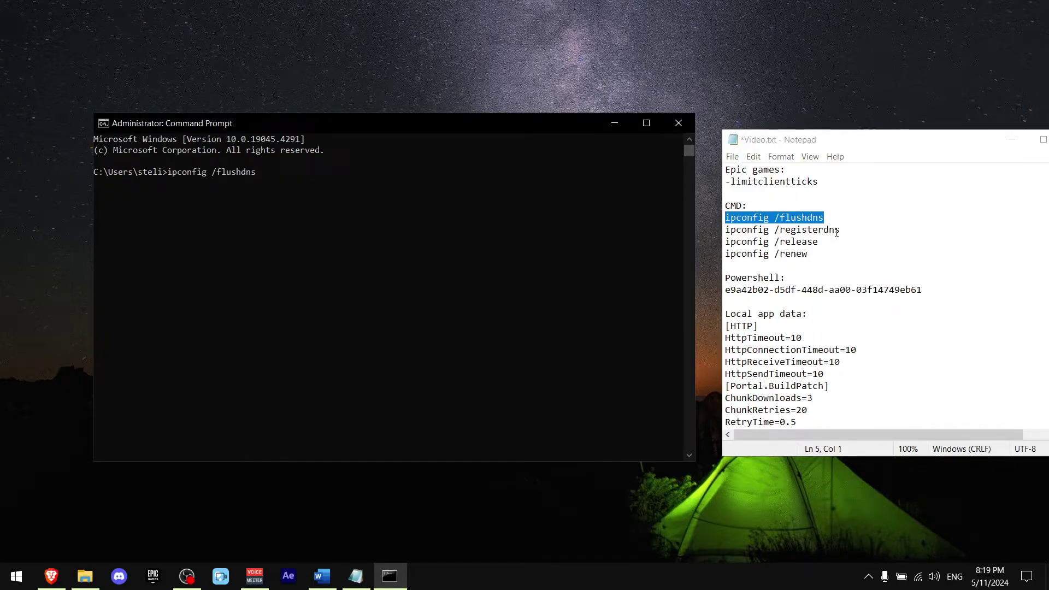
key(Return)
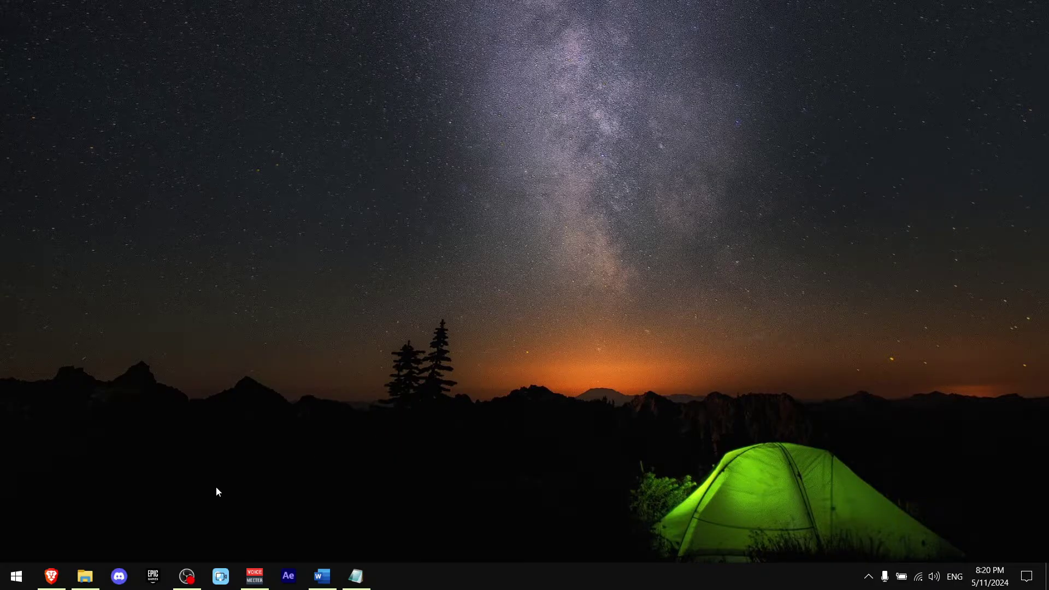
Open Network Connections from Settings' Network & Internet Ethernet page via Change adapter options.
key(super+s)
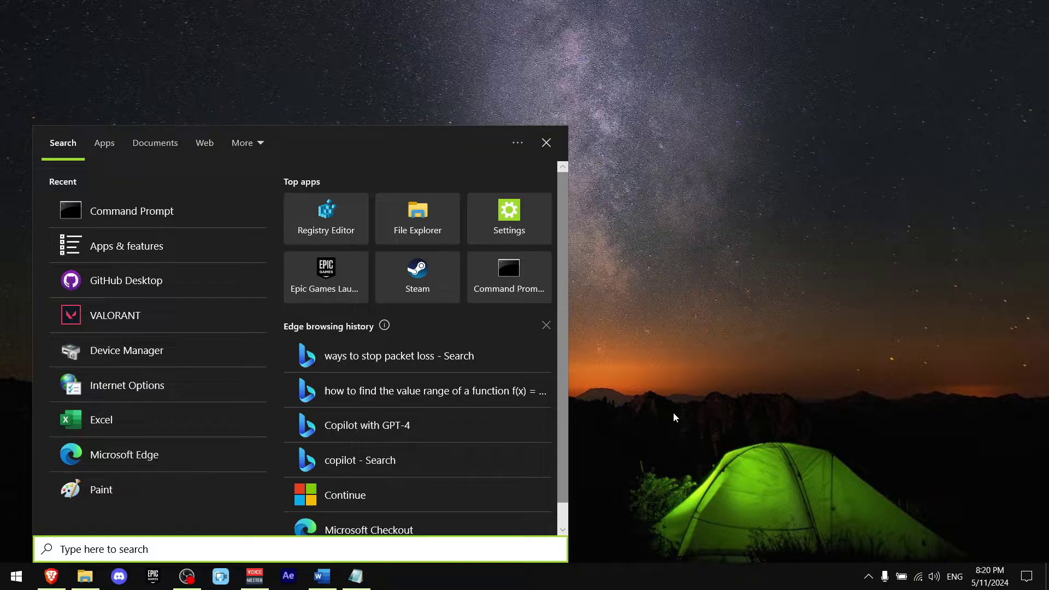
text(settings)
key(Return)
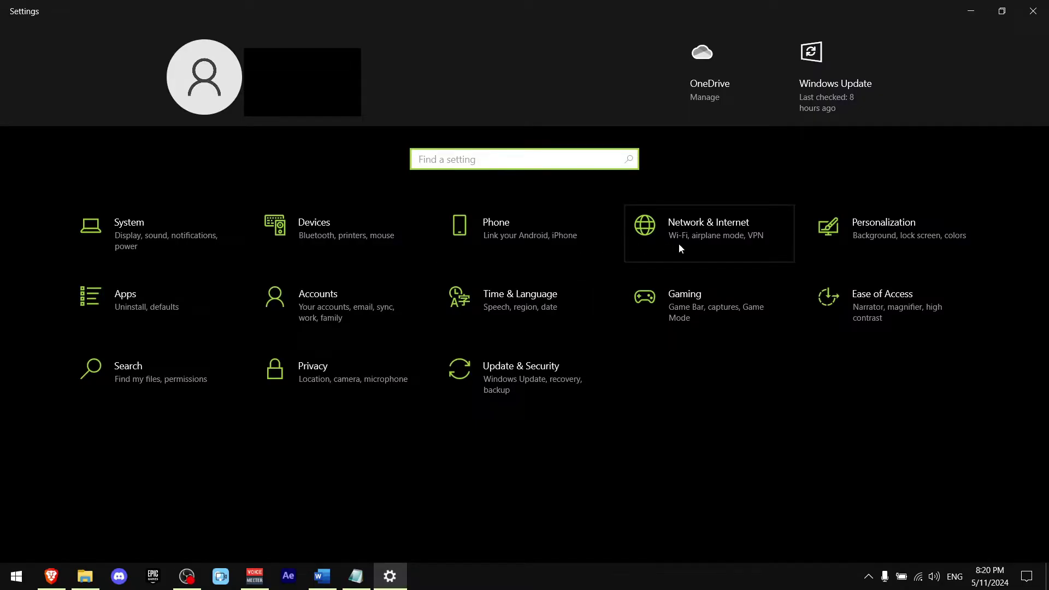
click(680, 249)
click(94, 226)
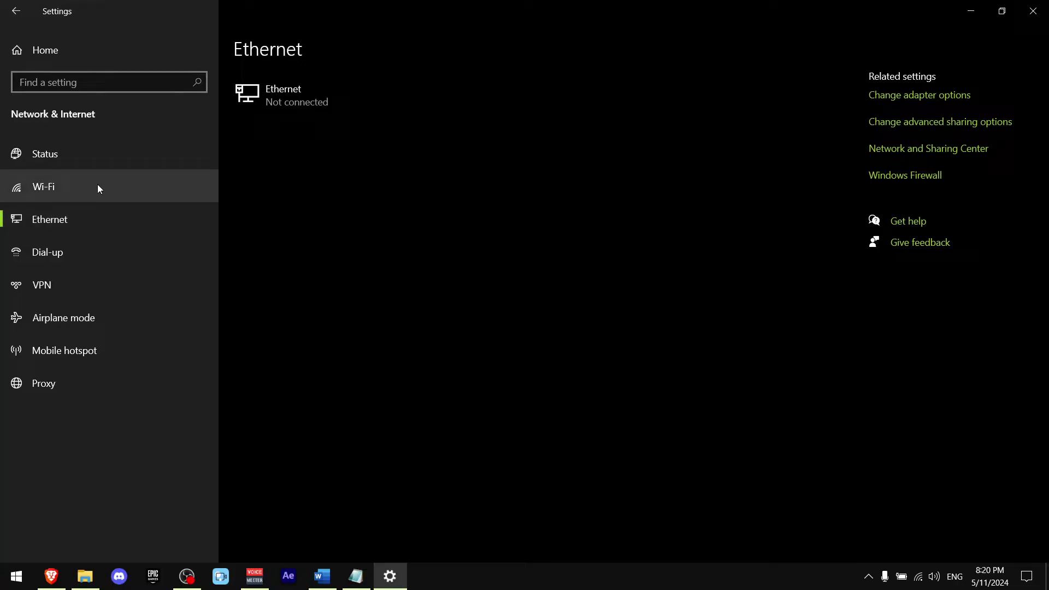
click(918, 100)
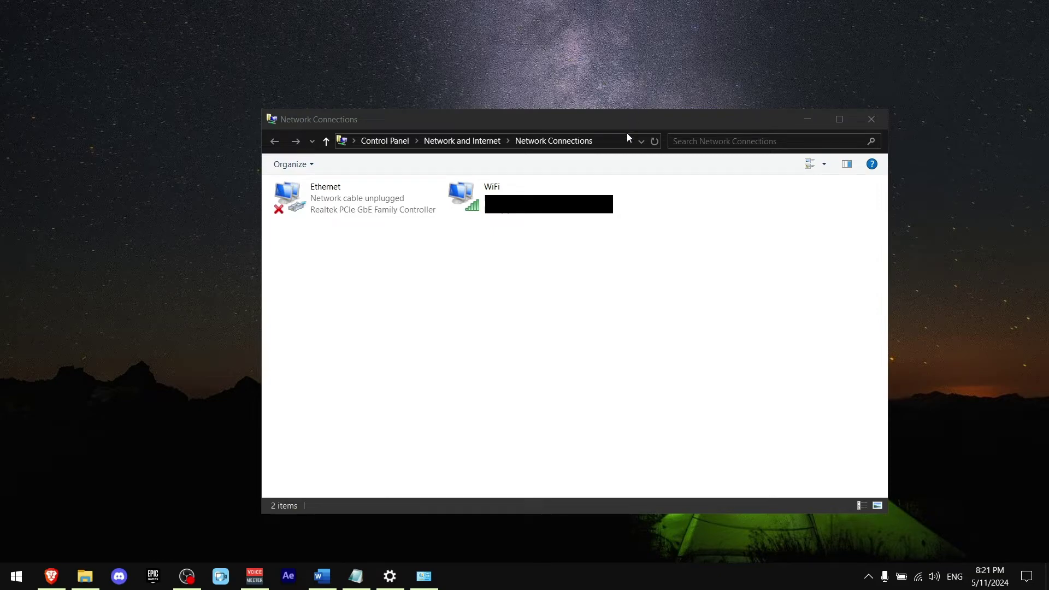
Open the Internet Protocol Version 4 (TCP/IPv4) properties of the WiFi connection.
click(585, 216)
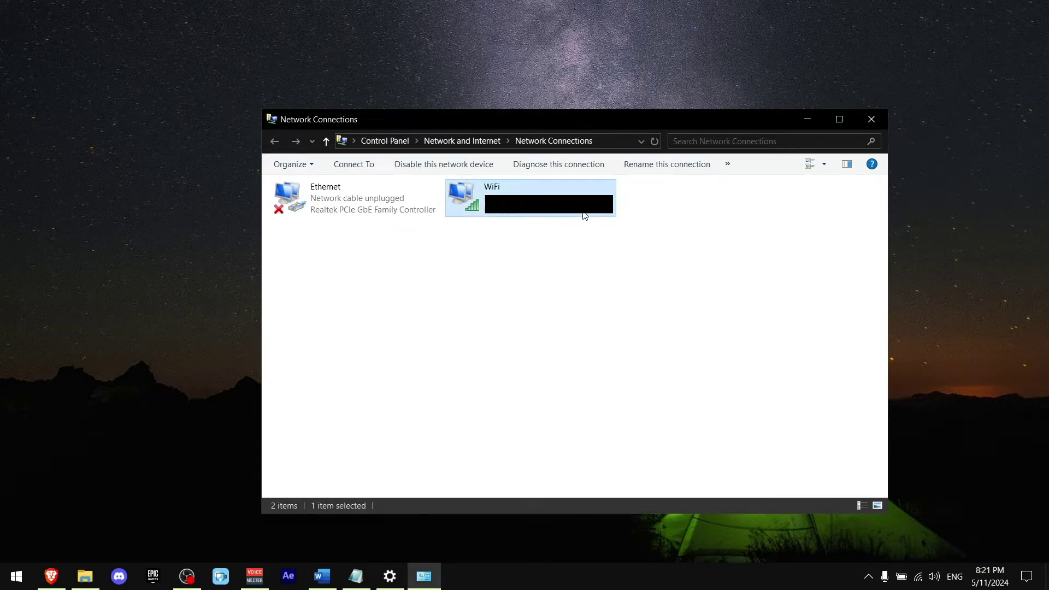
right_click(584, 216)
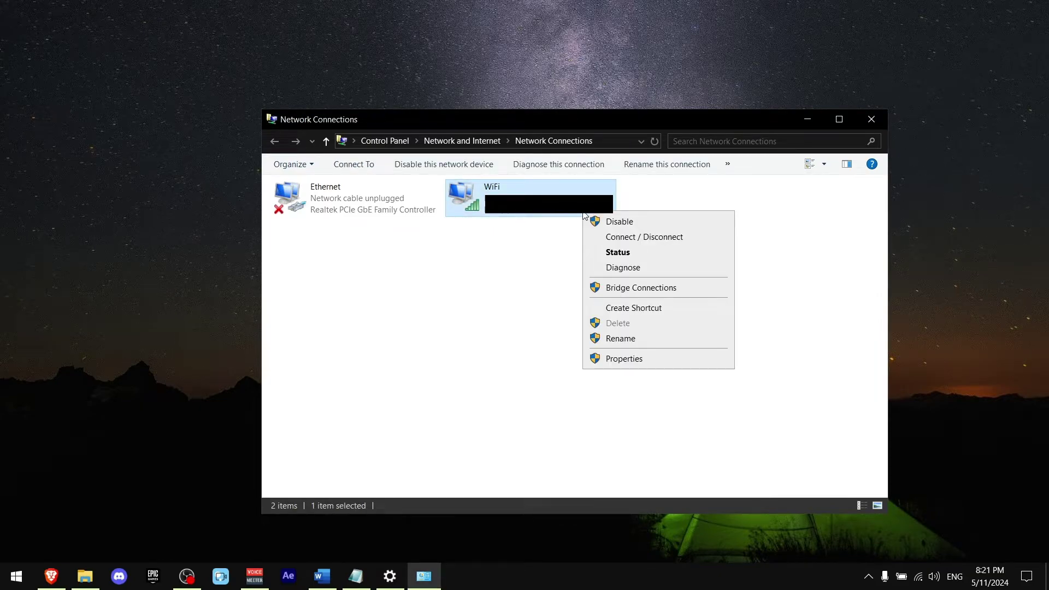
click(624, 359)
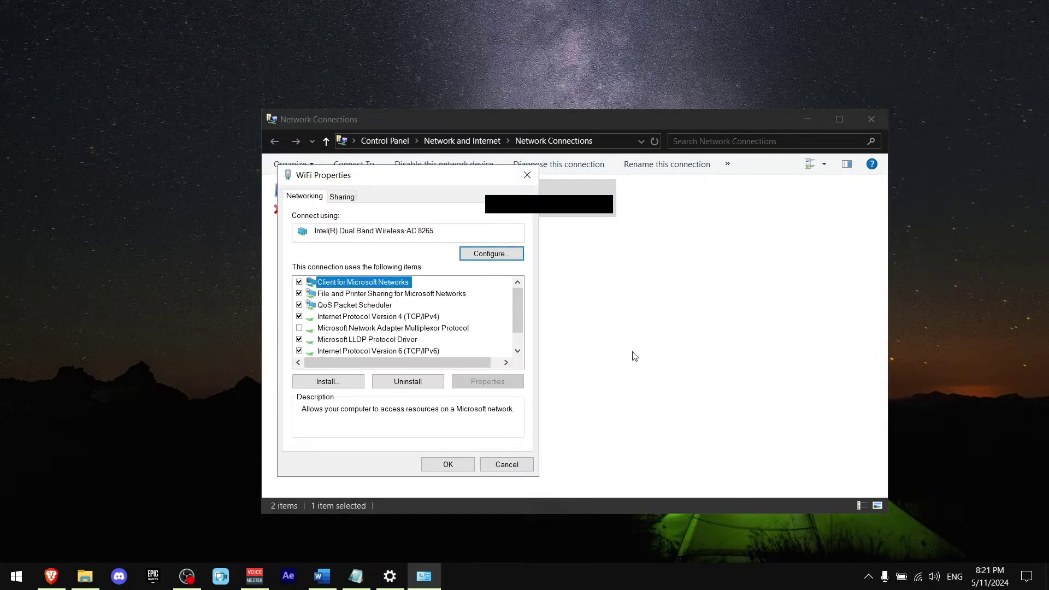
click(440, 317)
double_click(440, 317)
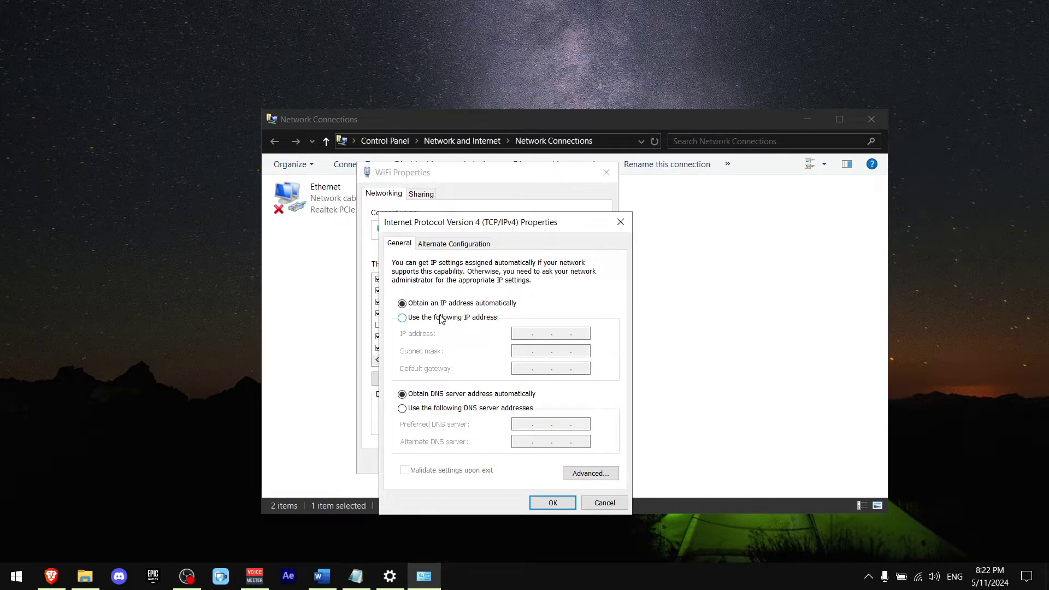
Switch to manual DNS servers, entering preferred 1.1.1.1 and alternate 1.0.0.1.
click(403, 409)
text(1.1)
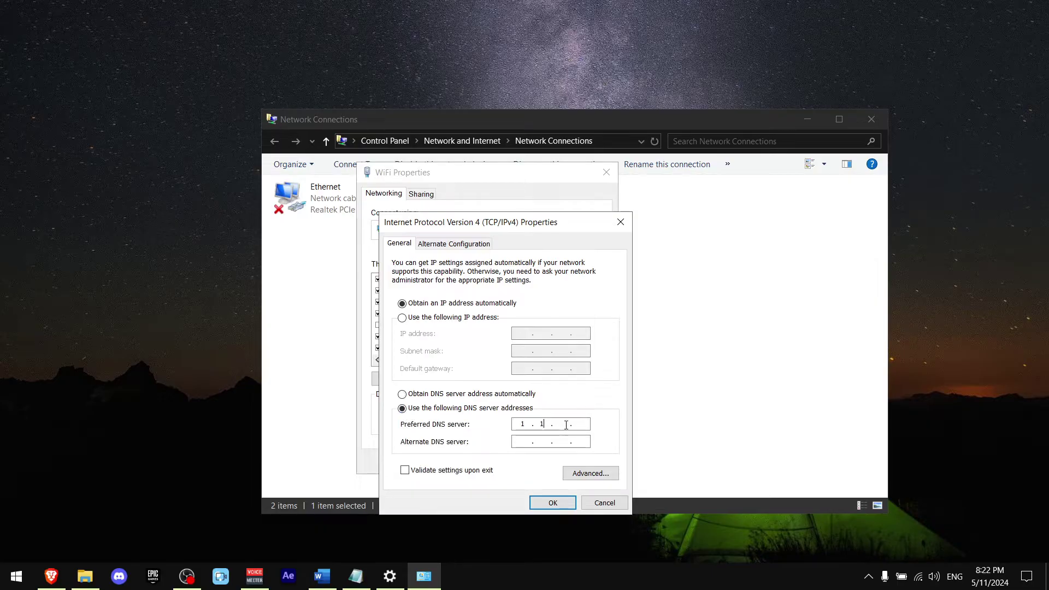
text(.1.1)
click(520, 440)
text(1.)
text(0)
text(.0.1)
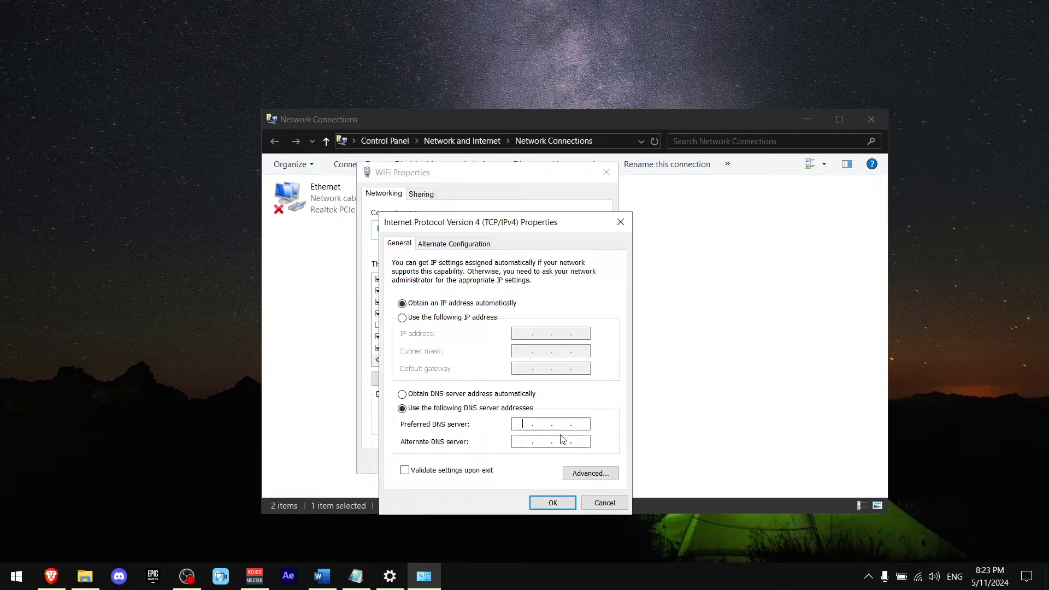
text(8.8.8)
text(.)
key(Tab)
text(88.4.4)
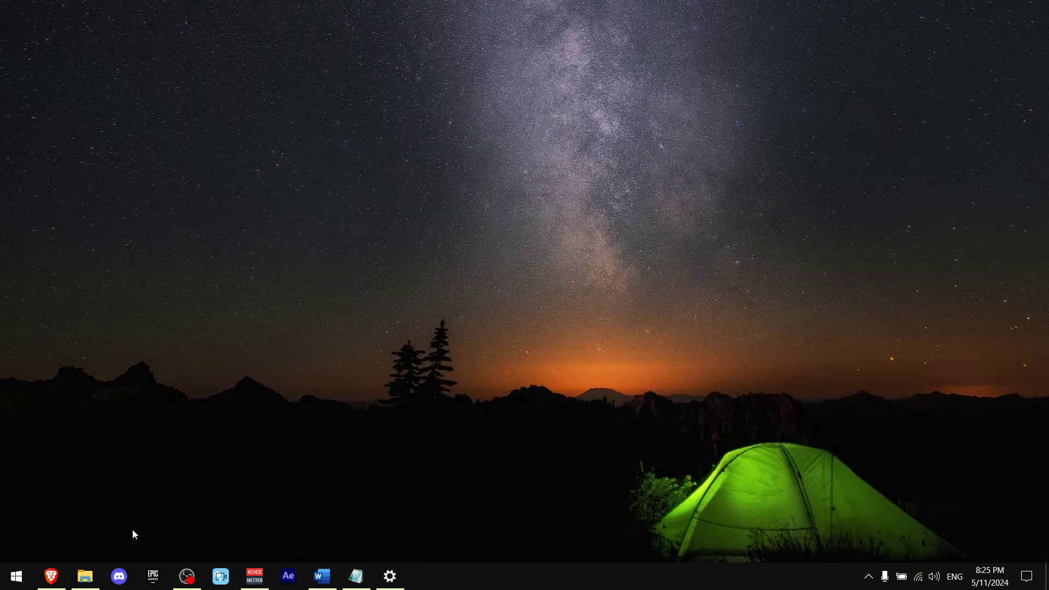
Paste powercfg -duplicatescheme e9a42b02-d5df-448d-aa00-03f14749eb61 into an administrator PowerShell.
key(super+s)
text(po)
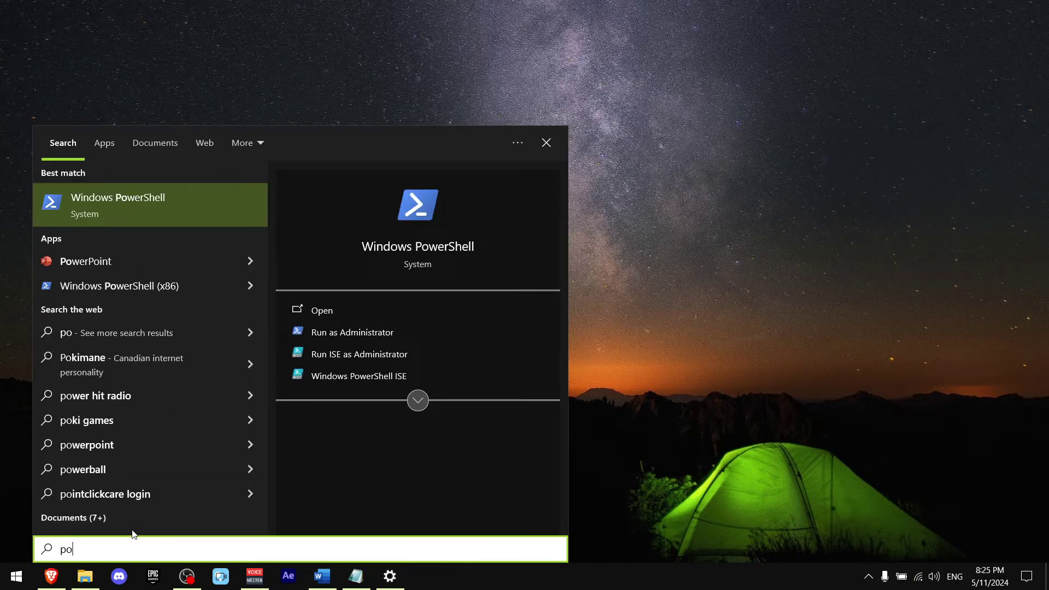
text(wershell)
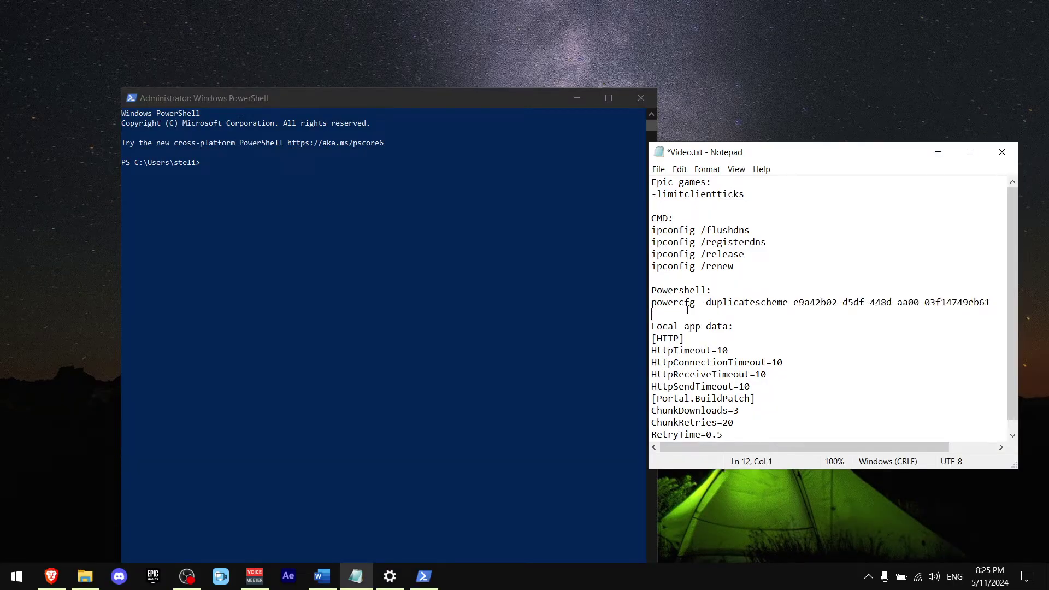
drag(990, 302, 647, 305)
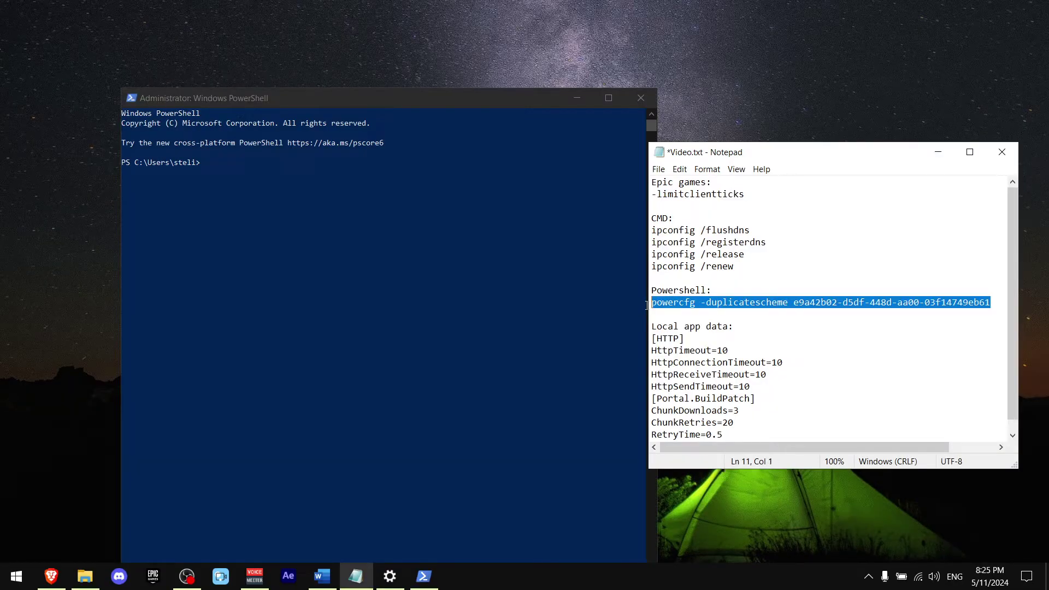
click(938, 152)
click(452, 183)
text(powercfg -duplicatescheme e9a42b02-d5df-448d-aa00-03f14749eb61)
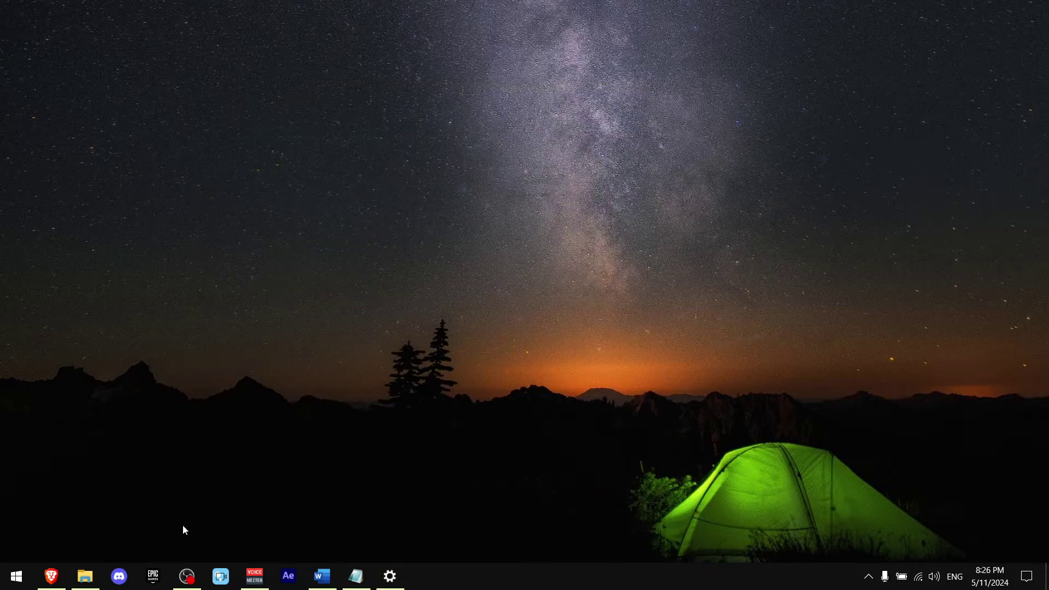
key(super)
text(powe)
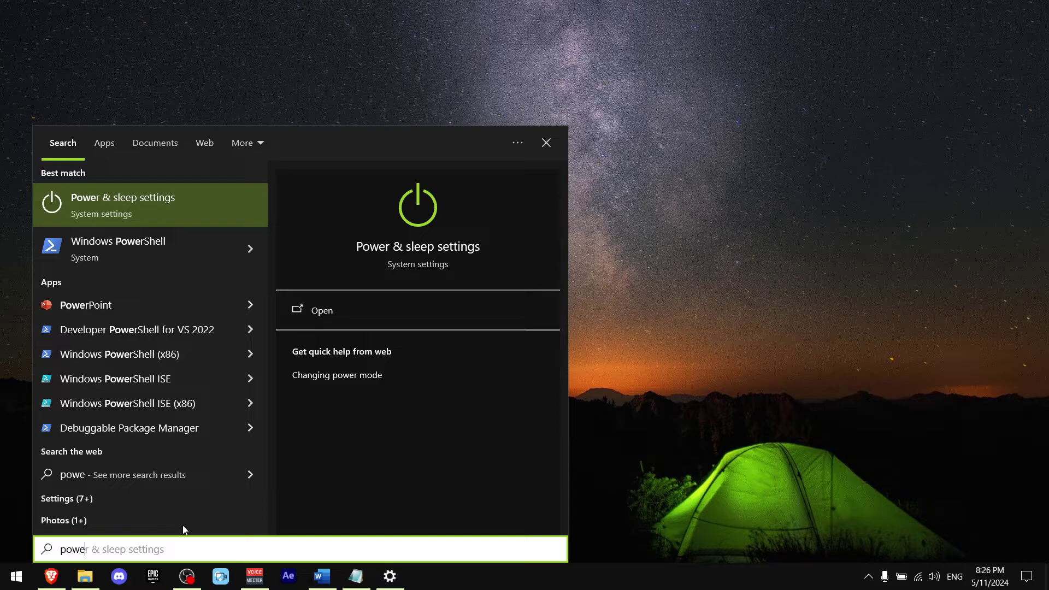
text(r plan)
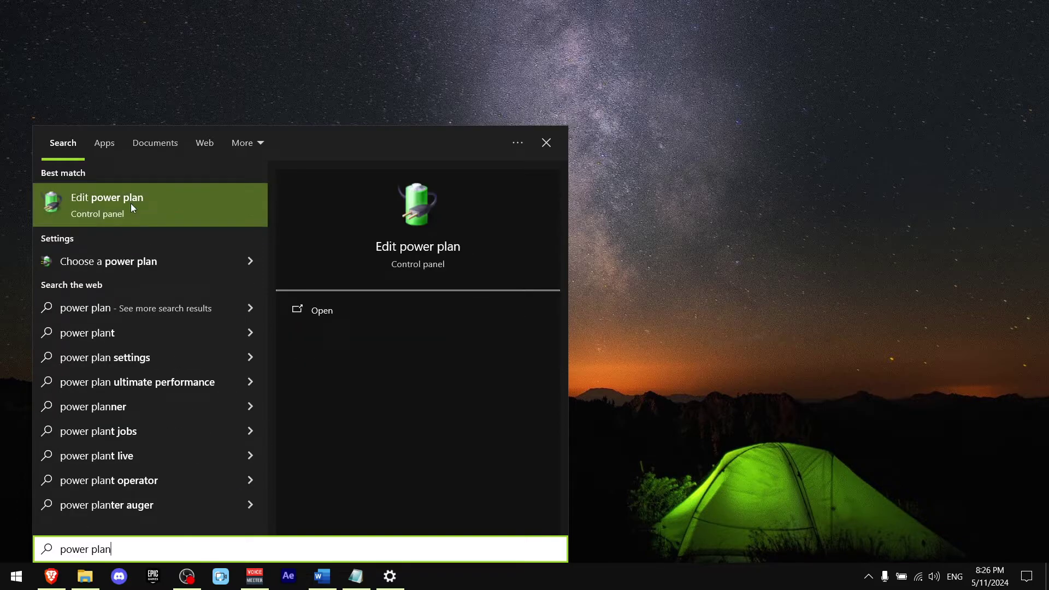
click(131, 204)
click(480, 141)
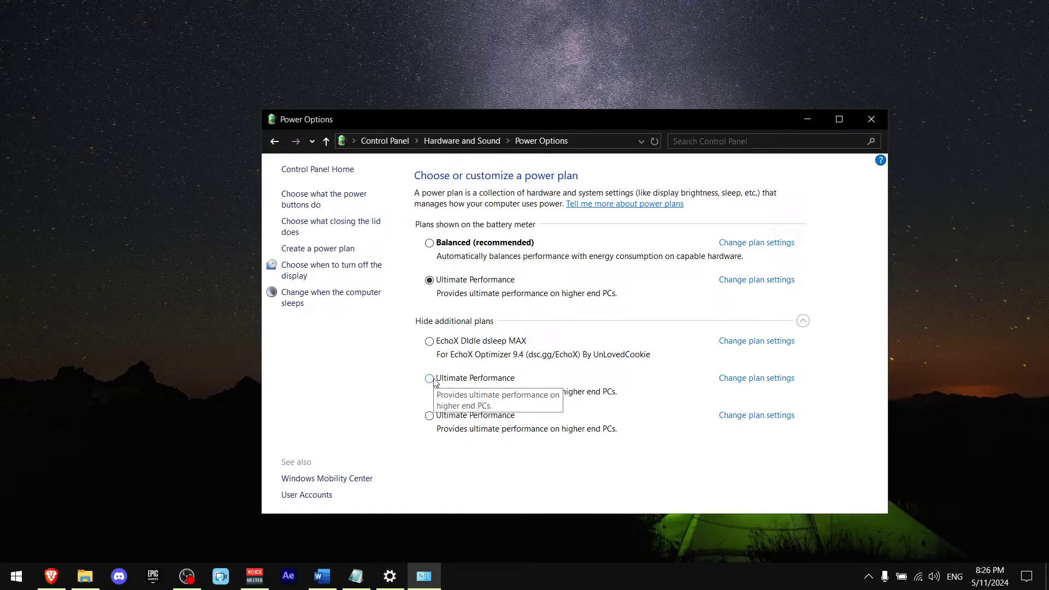
key(alt+F4)
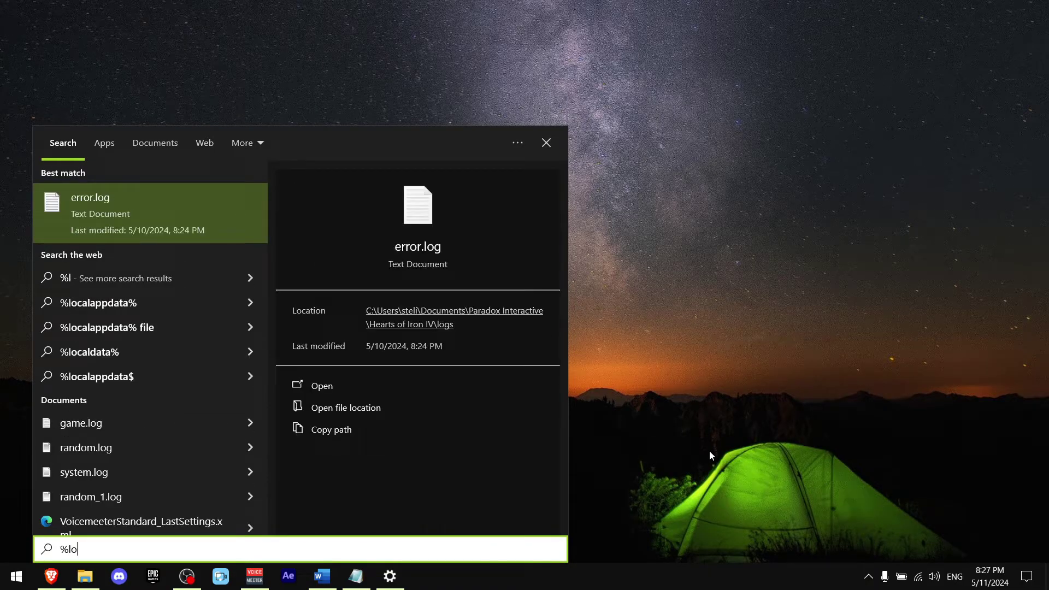
text(appdata%)
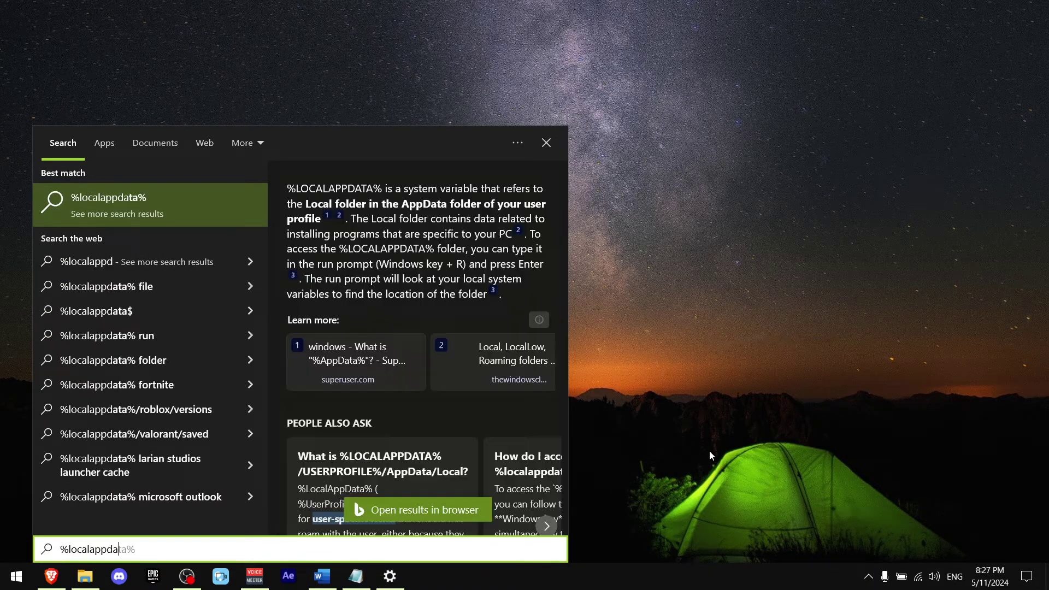
Browse Local app data to the EpicGamesLauncher config folder and open Engine.ini.
click(359, 374)
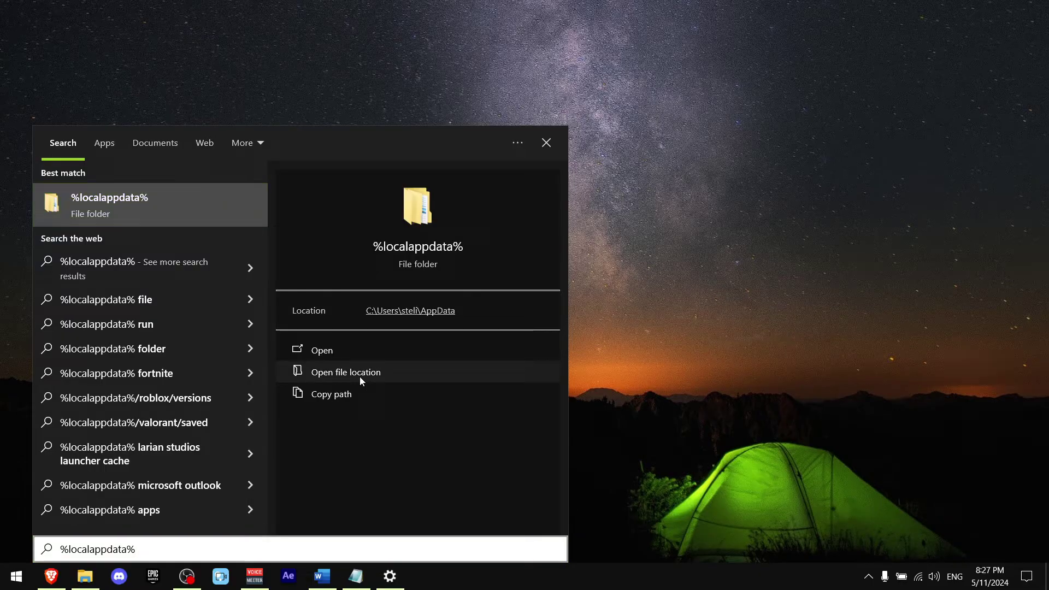
double_click(536, 190)
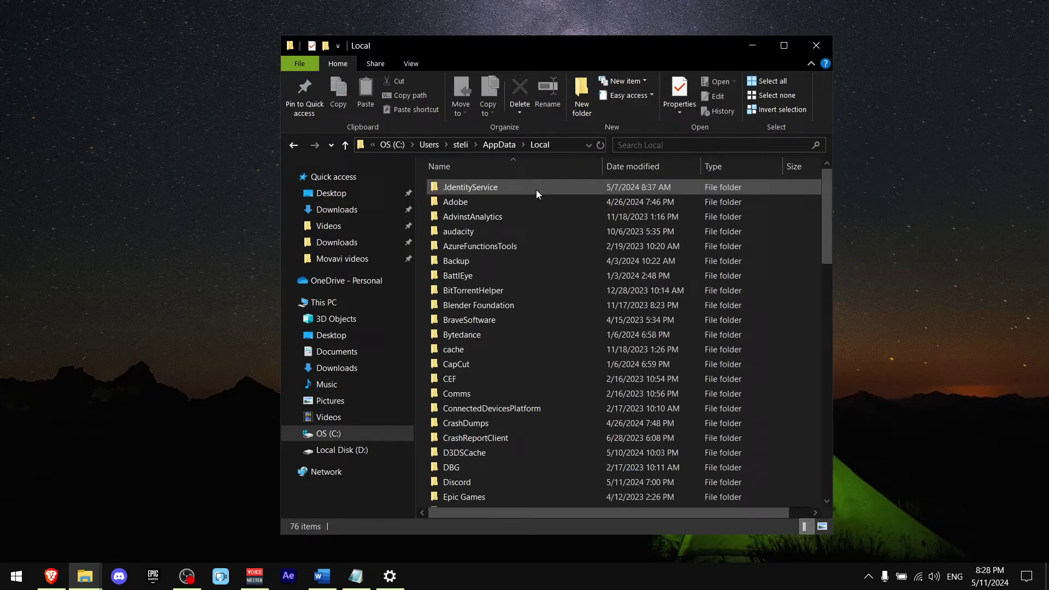
scroll(493, 230, down, 1)
scroll(493, 231, down, 1)
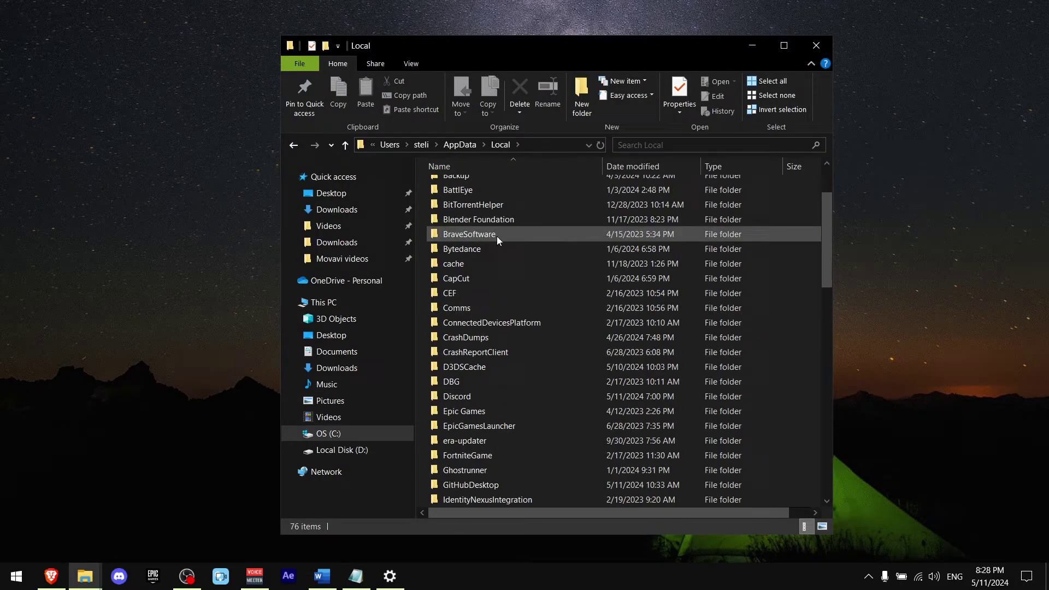
double_click(533, 428)
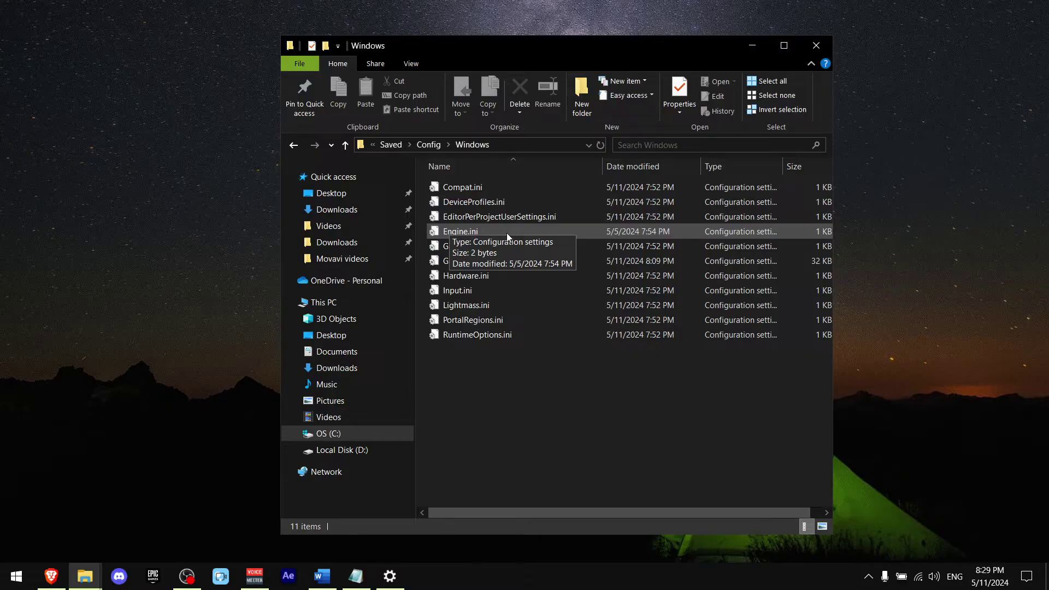
double_click(491, 232)
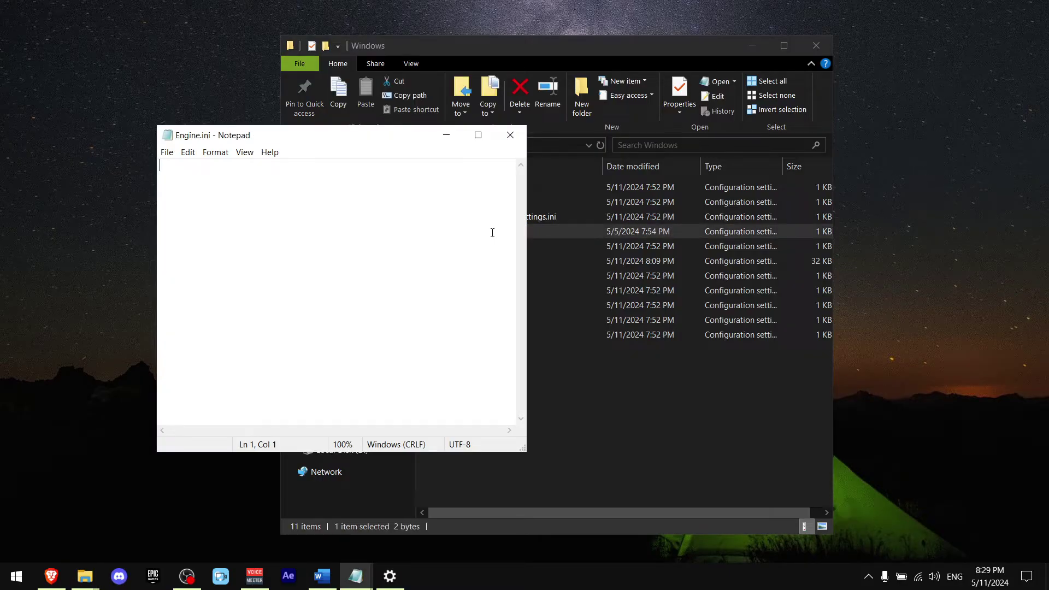
Paste the [HTTP] through RetryTime=0.5 lines into Engine.ini, save and close it.
mouse_move(356, 576)
click(330, 539)
drag(743, 429, 653, 327)
key(ctrl+c)
click(332, 197)
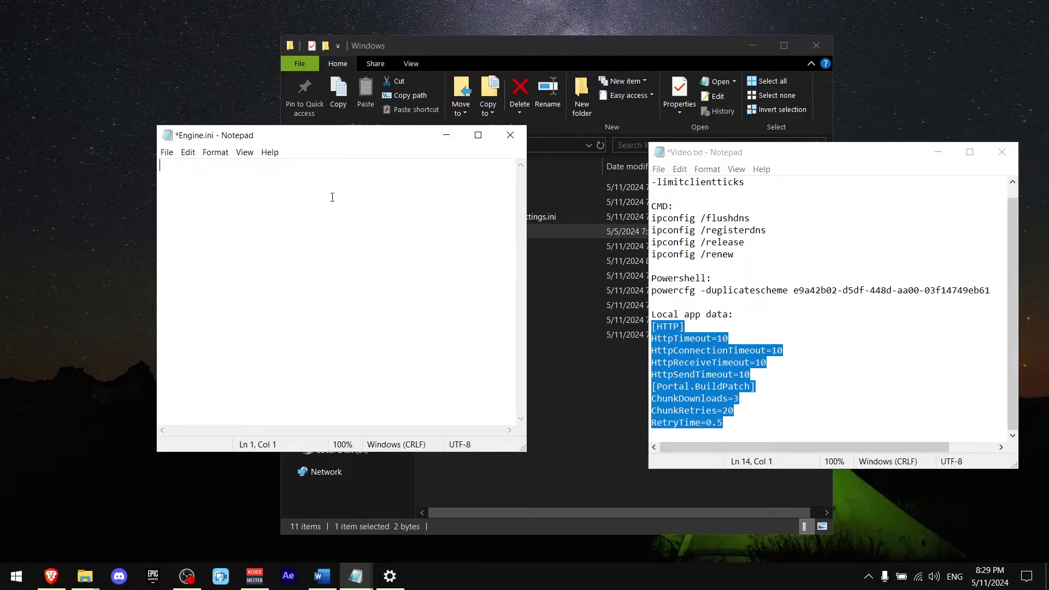
key(ctrl+v)
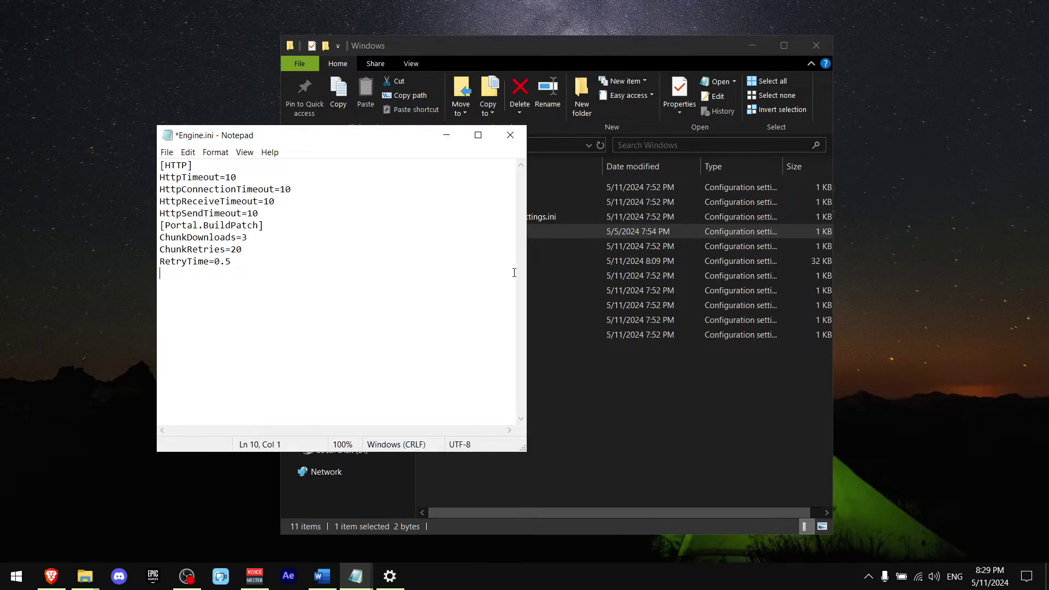
key(ctrl+s)
click(513, 136)
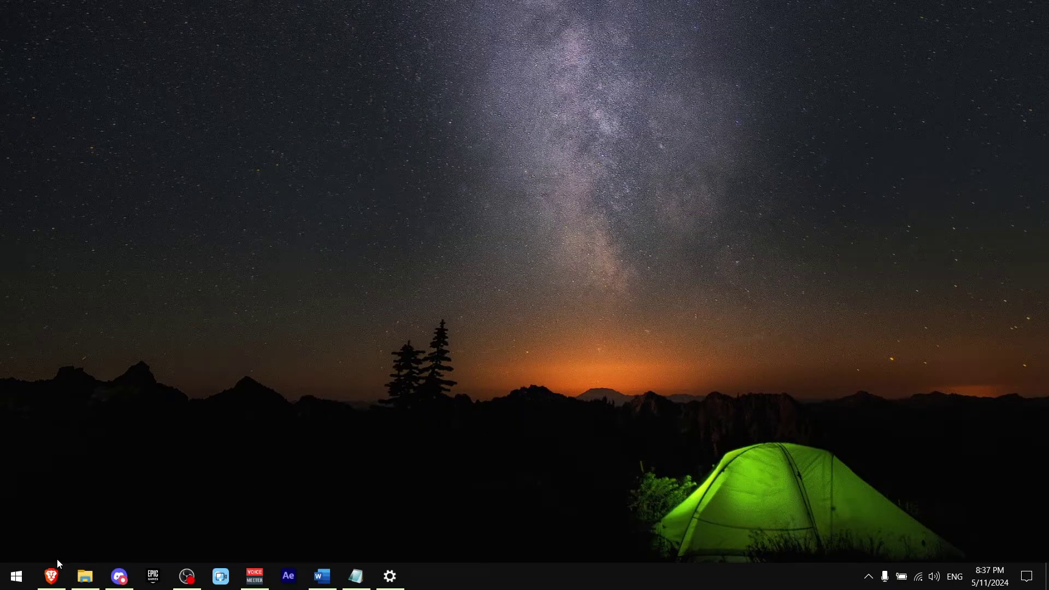
Load the nopi.ng link in Brave and save NoPingSetup.exe into D:\Noping via the free trial.
click(52, 575)
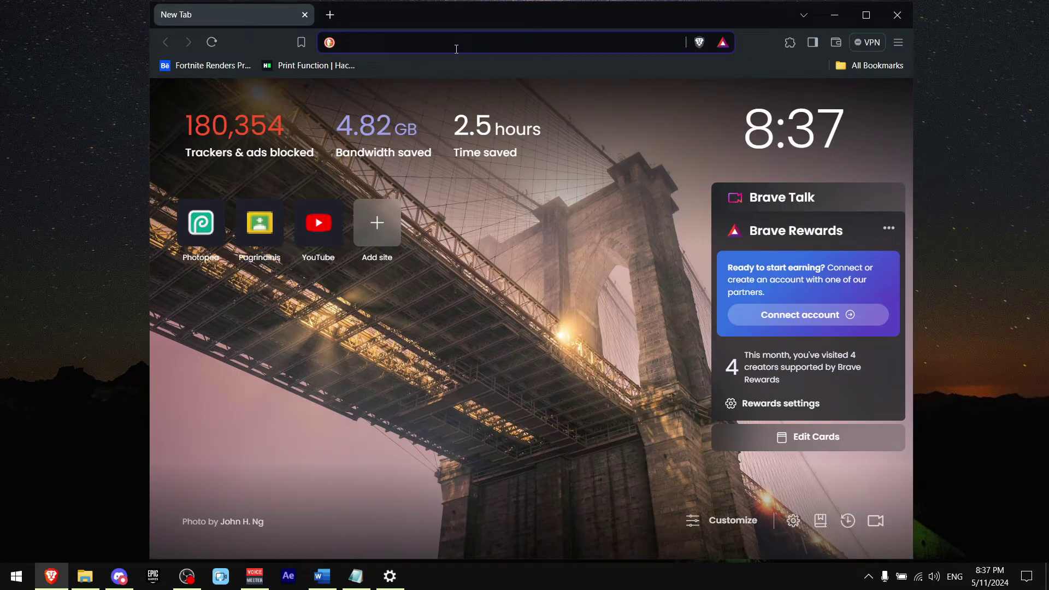
text(https://nopi.ng/Stelix)
key(Return)
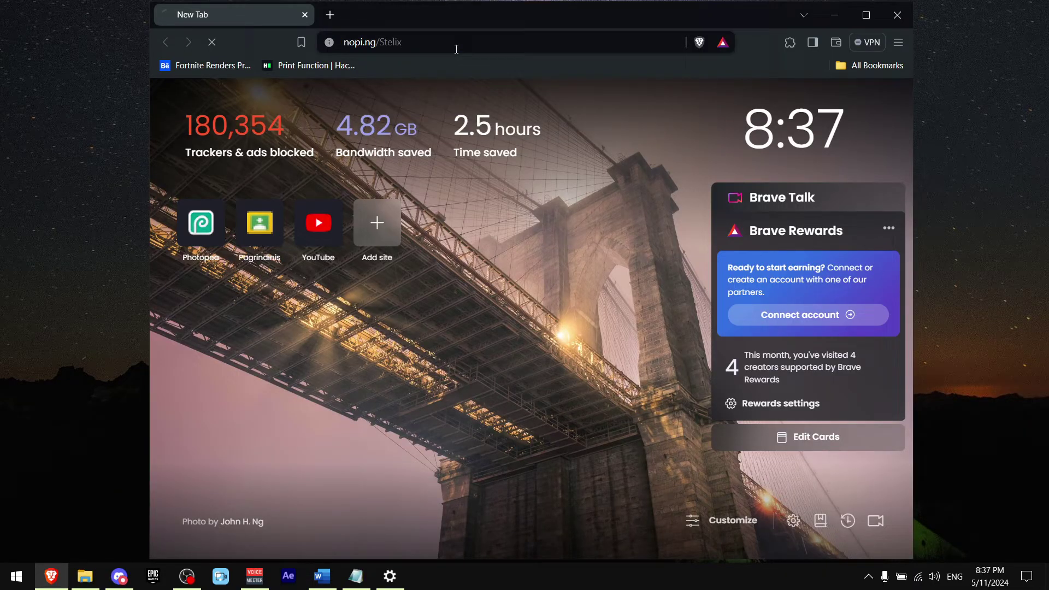
scroll(511, 339, down, 10)
scroll(509, 350, down, 1)
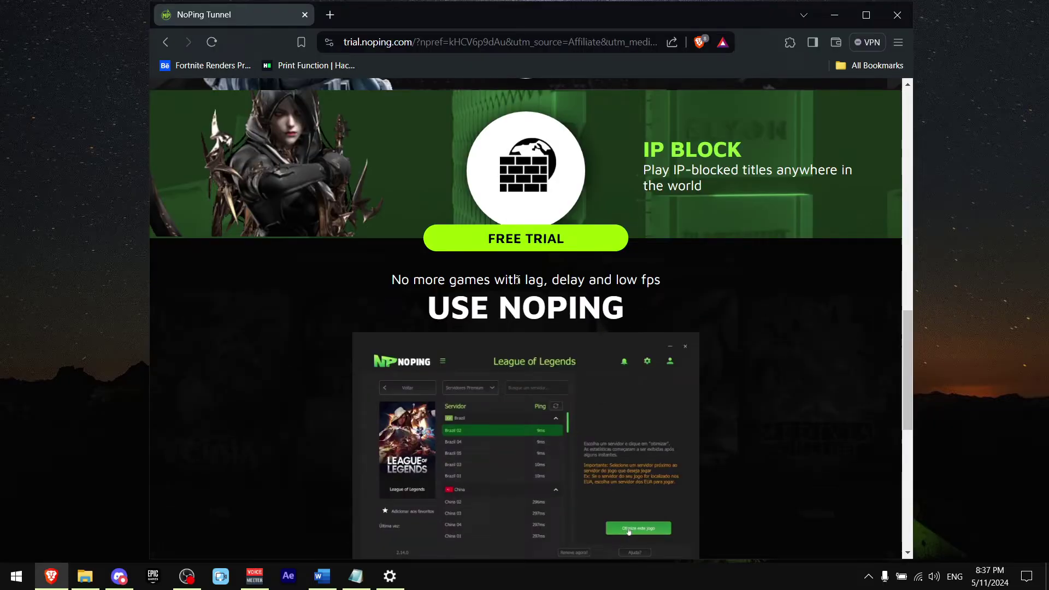
click(538, 248)
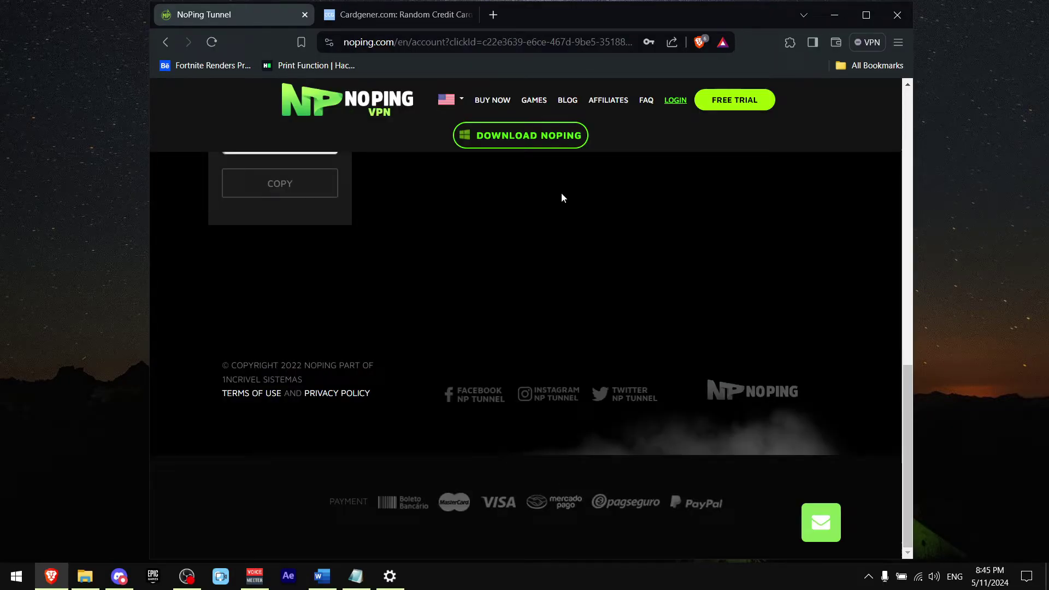
click(544, 145)
double_click(359, 135)
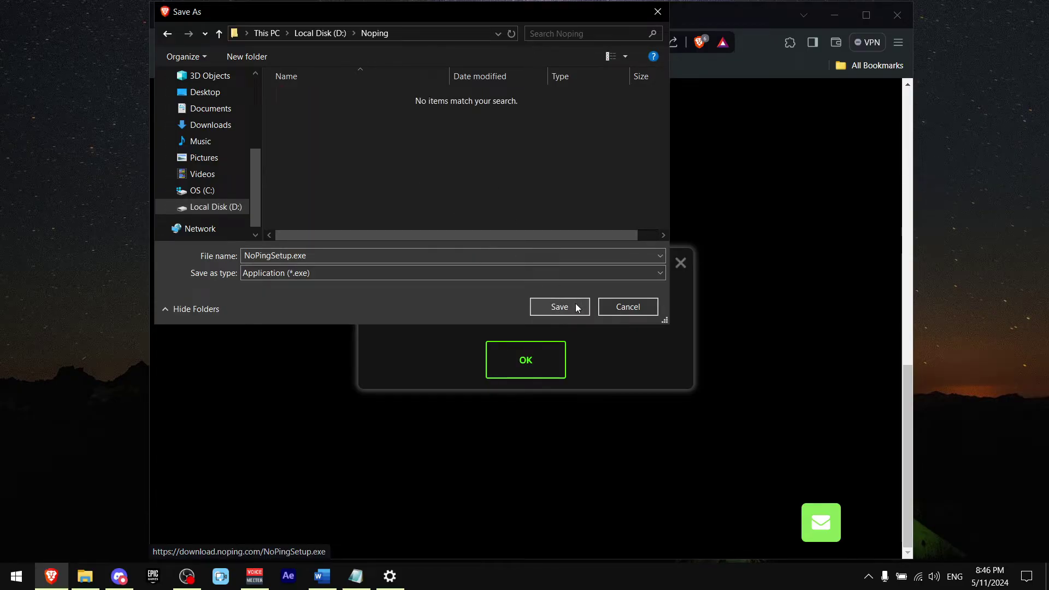
click(577, 307)
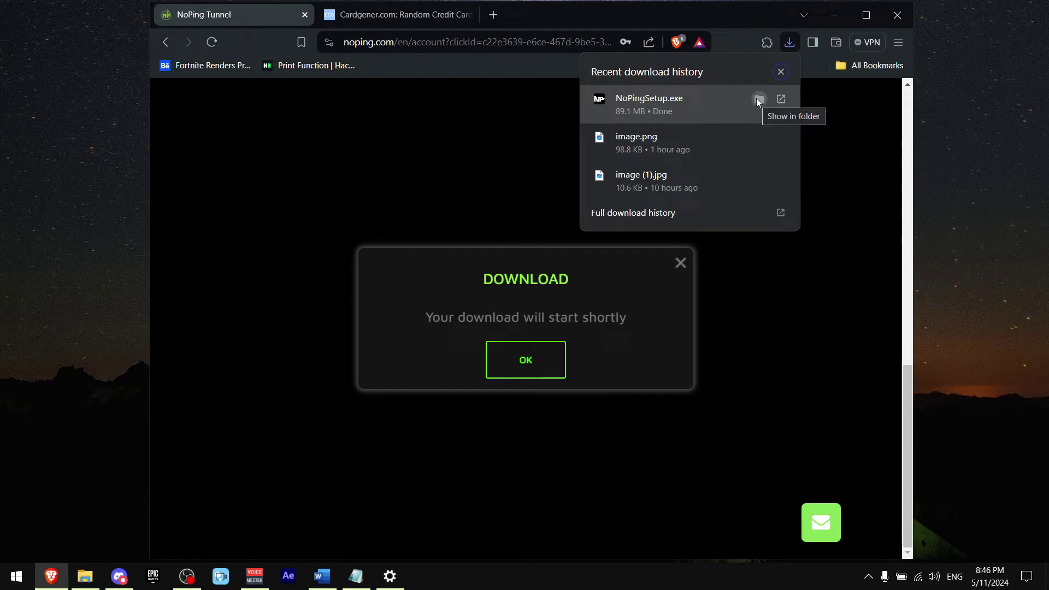
Run the downloaded NoPingSetup.exe and accept the licence agreement.
click(757, 98)
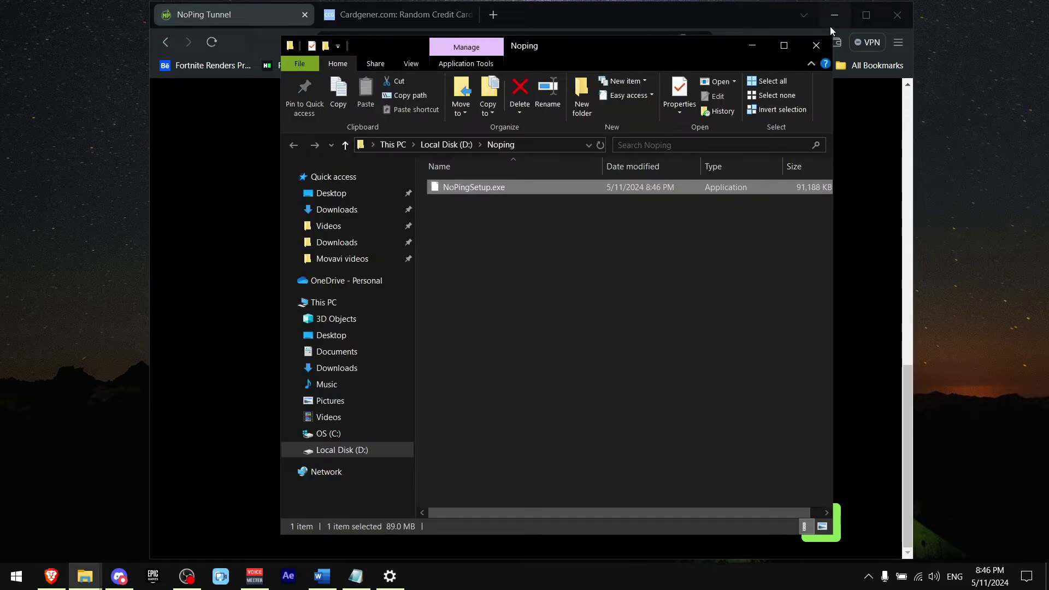
click(832, 24)
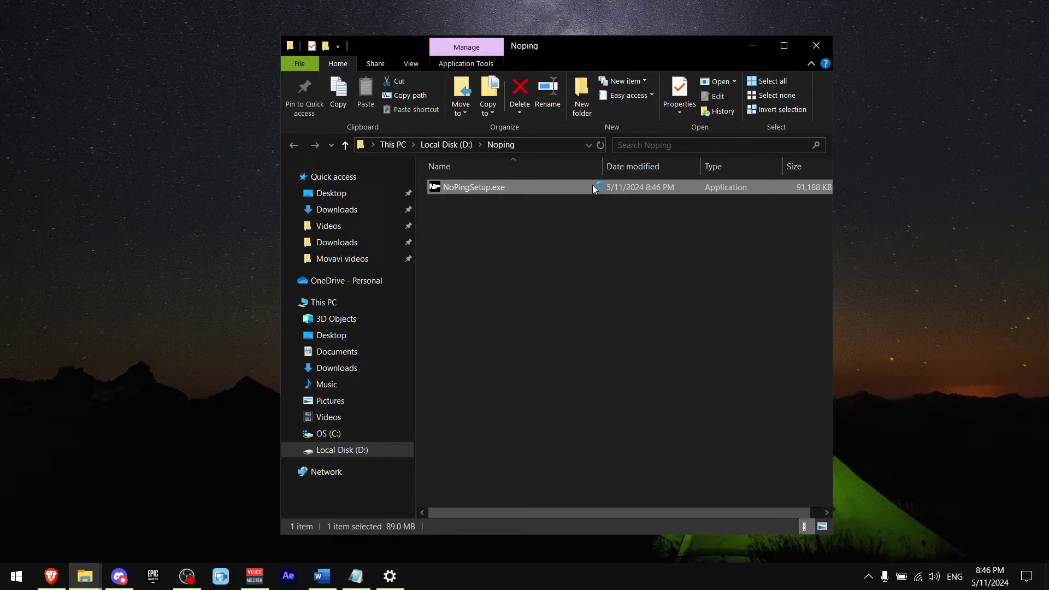
click(580, 304)
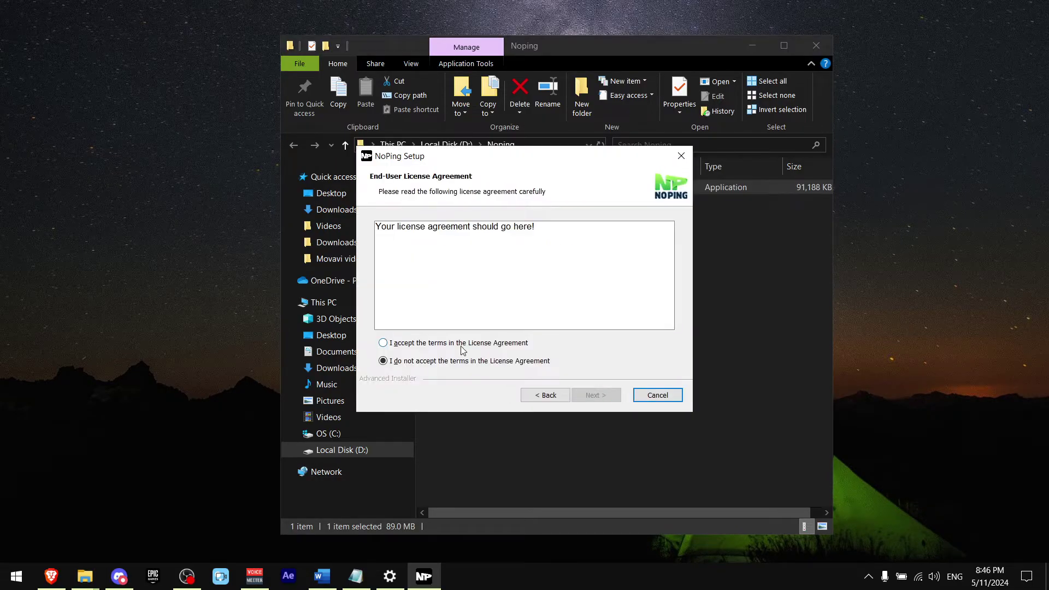
click(461, 344)
click(587, 400)
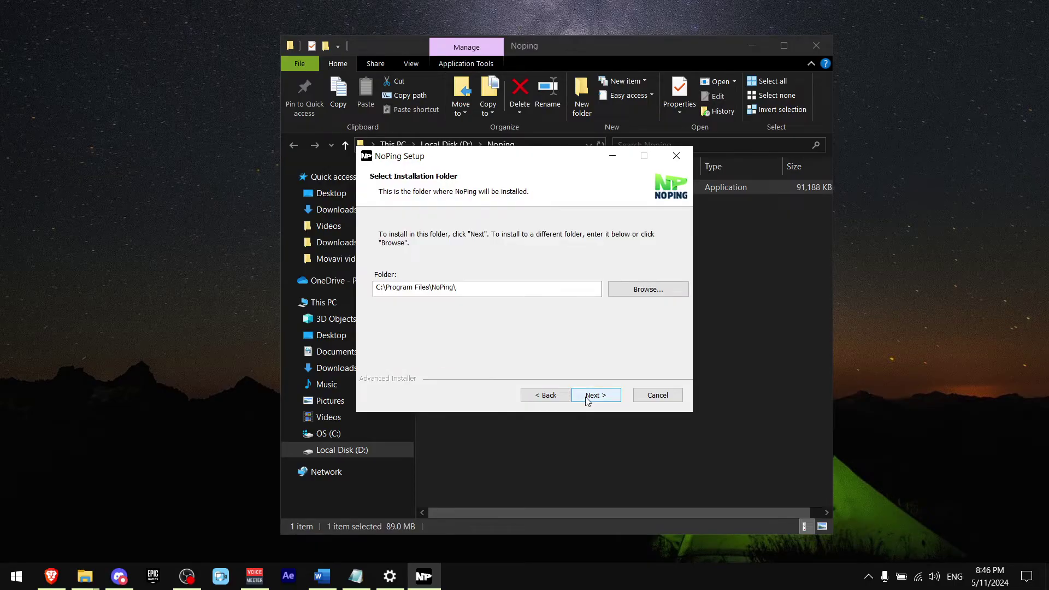
Choose D:\Noping as the install folder, install NoPing and finish setup.
click(648, 289)
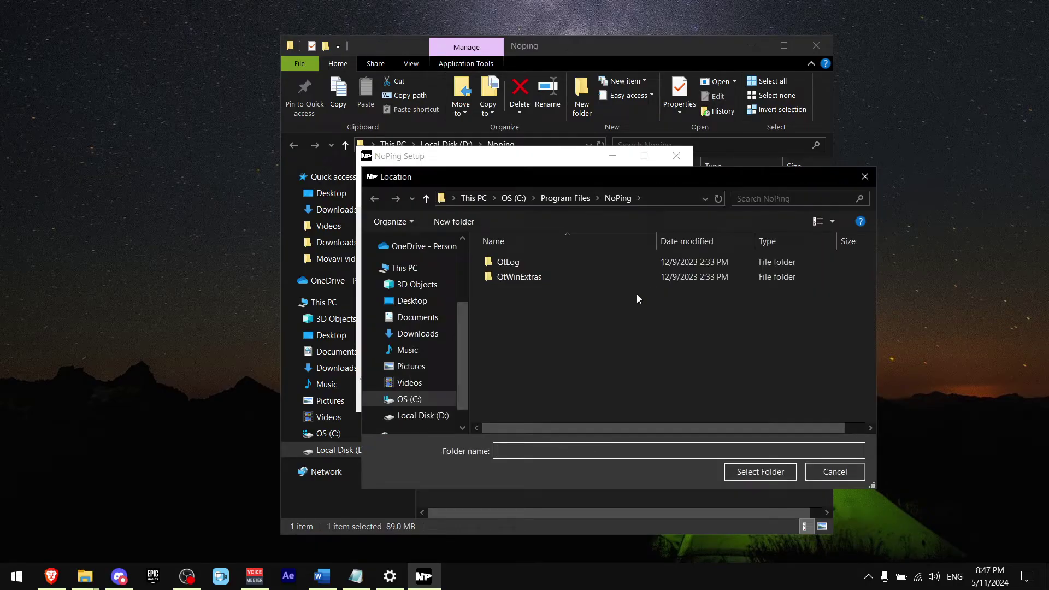
click(415, 432)
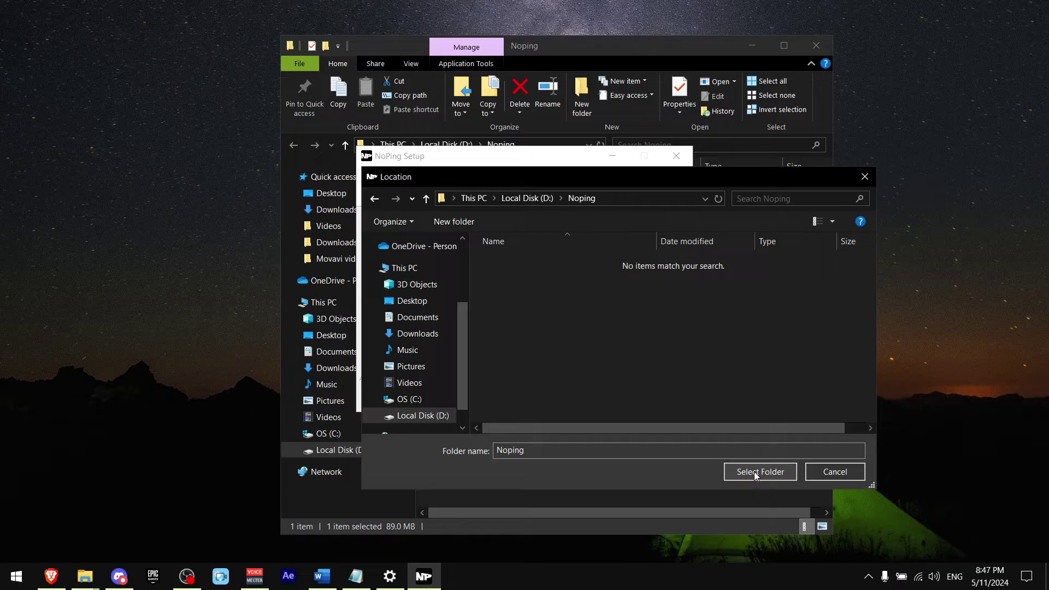
click(755, 473)
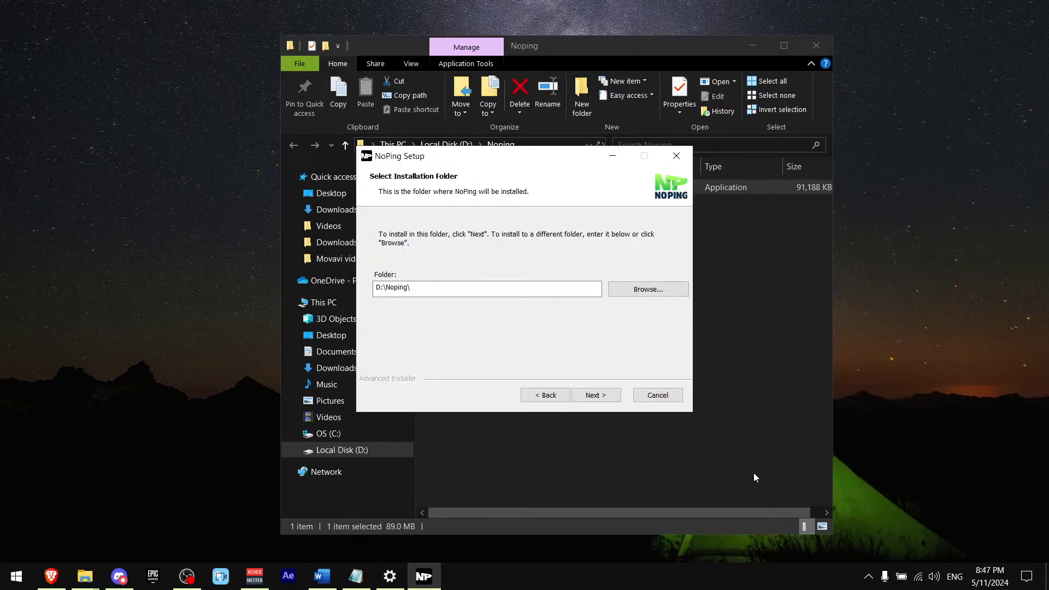
click(597, 395)
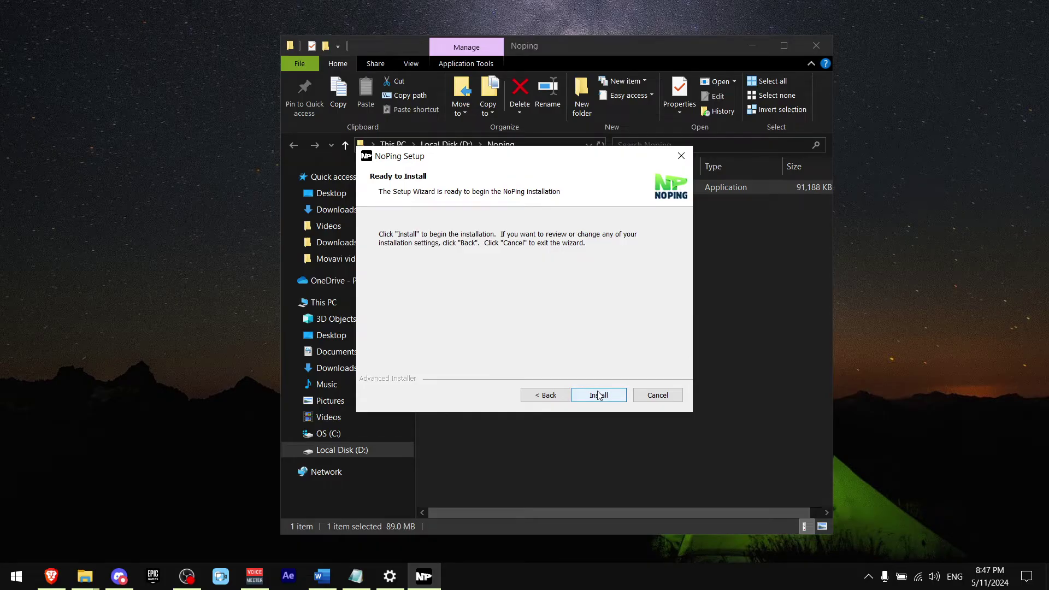
click(598, 395)
click(580, 303)
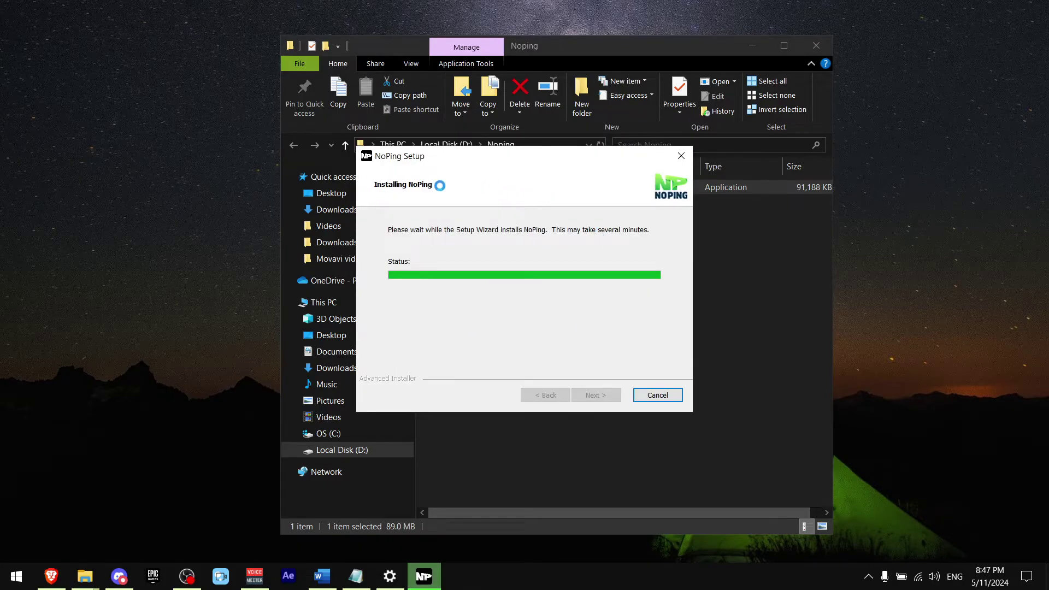
click(598, 396)
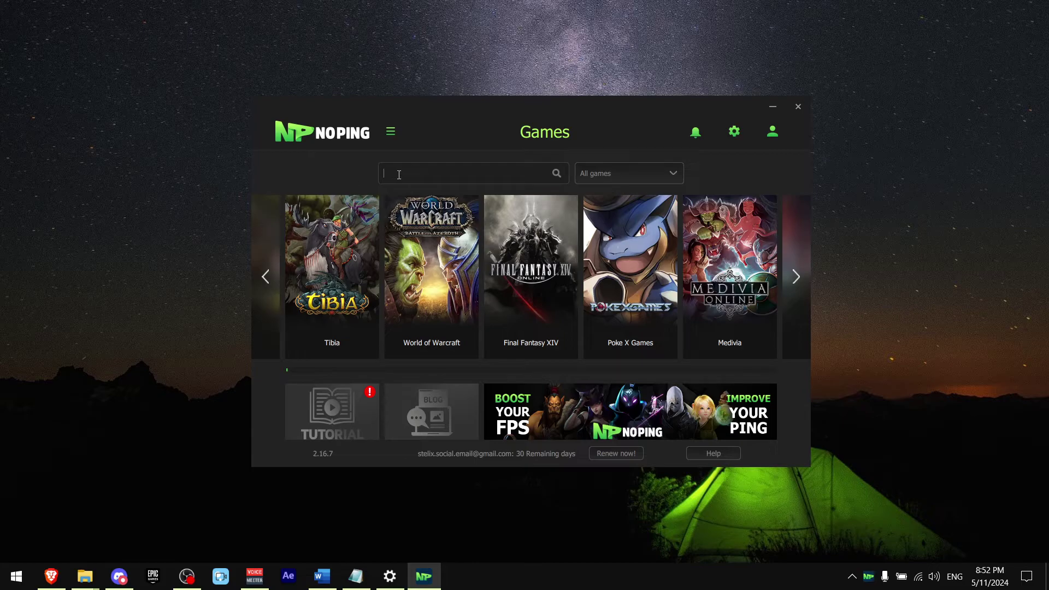
Search 'fortnit' in NoPing and scroll Fortnite's premium servers, e.g. Paris 02 at 32ms.
text(fortnit)
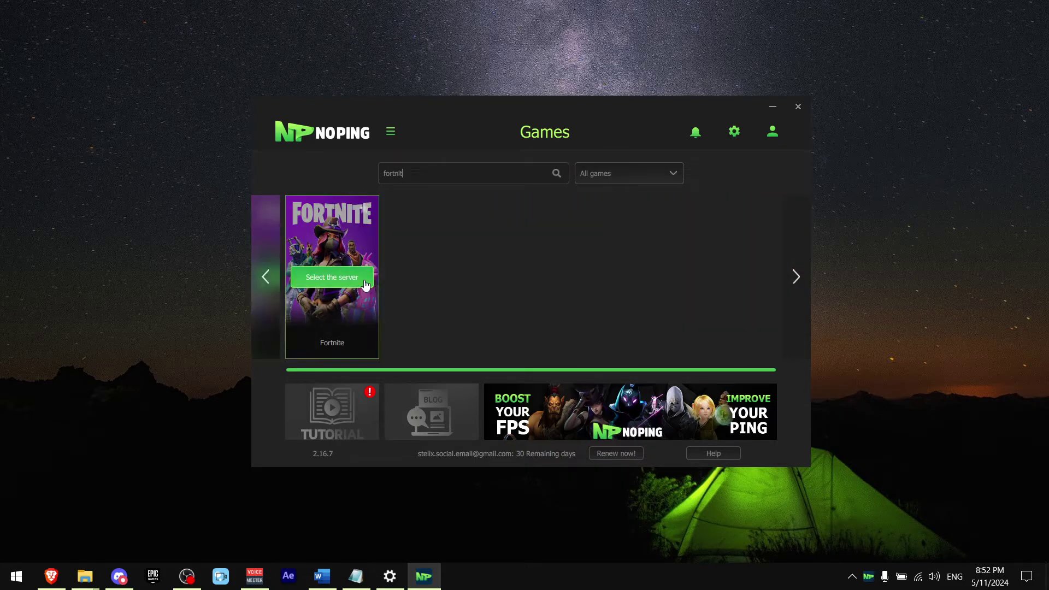
click(366, 285)
scroll(570, 313, down, 6)
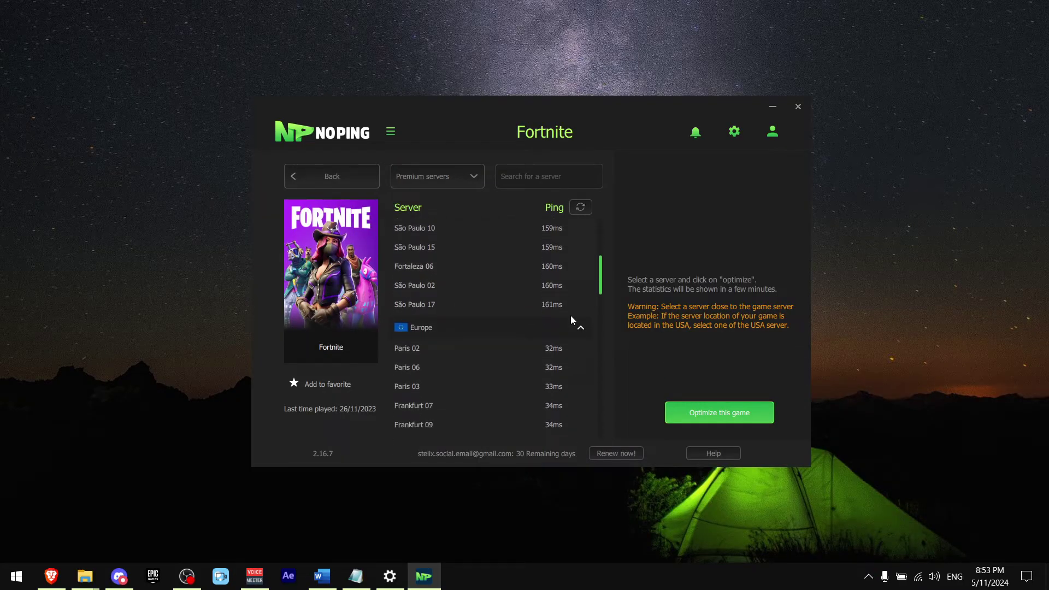
scroll(571, 319, down, 10)
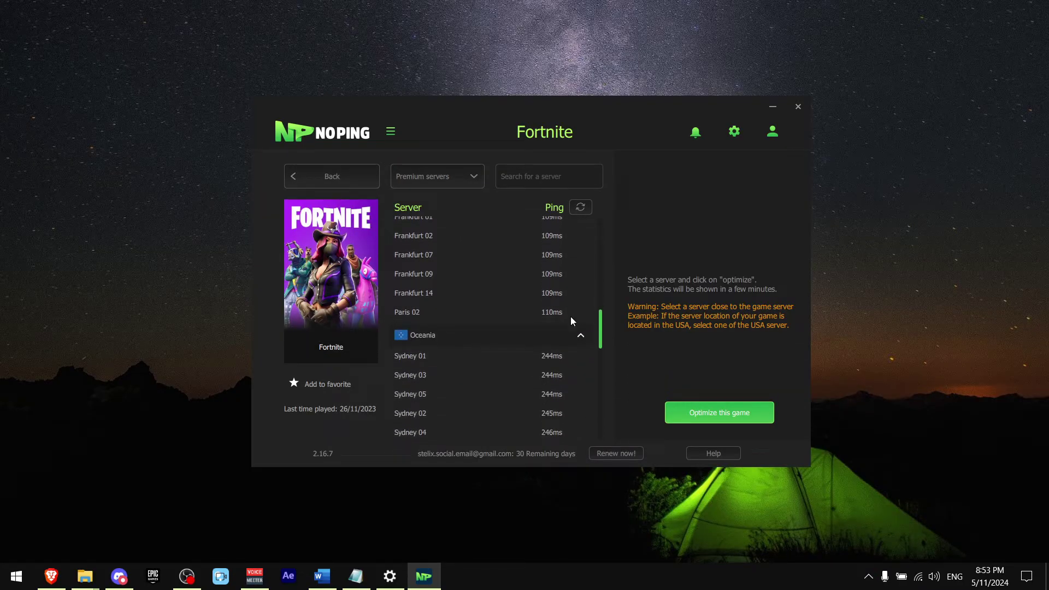
scroll(571, 320, down, 4)
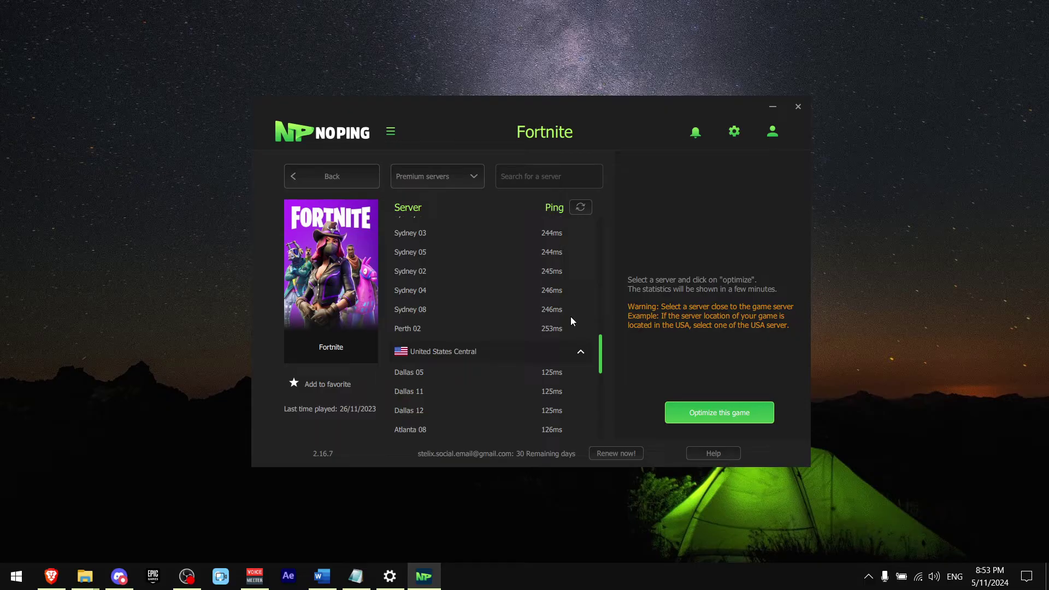
scroll(570, 322, up, 15)
scroll(566, 332, down, 3)
scroll(566, 332, down, 3)
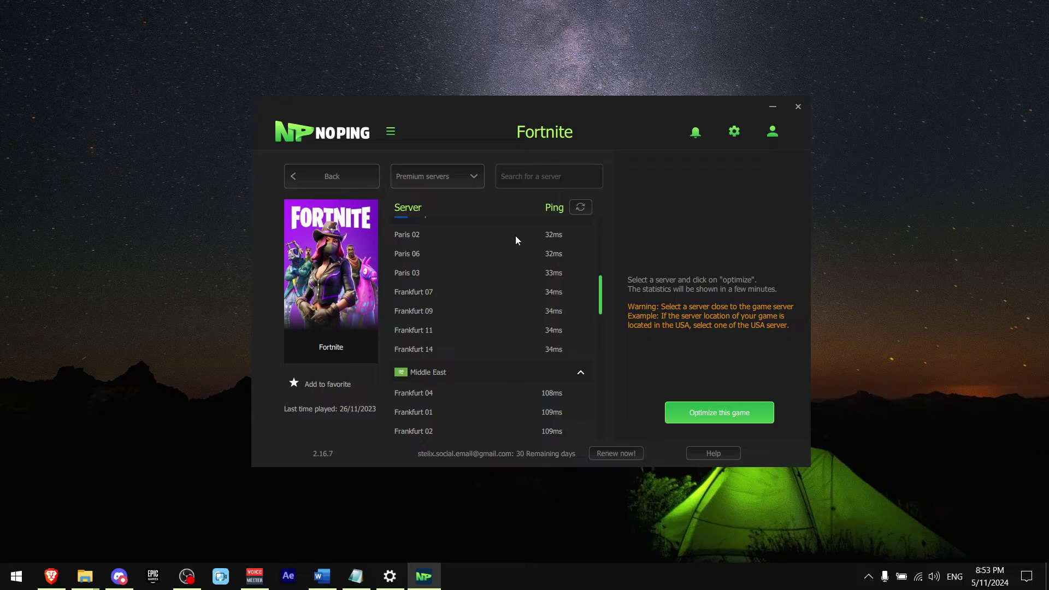
Switch NoPing's server list to Others servers and scroll down to Poland.
click(476, 182)
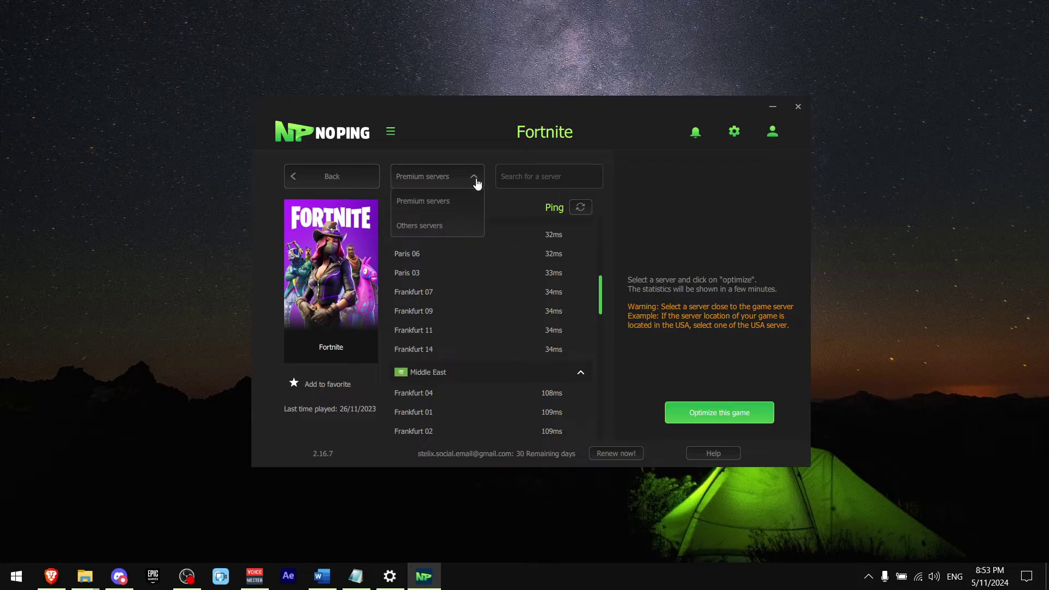
click(429, 226)
scroll(529, 312, down, 10)
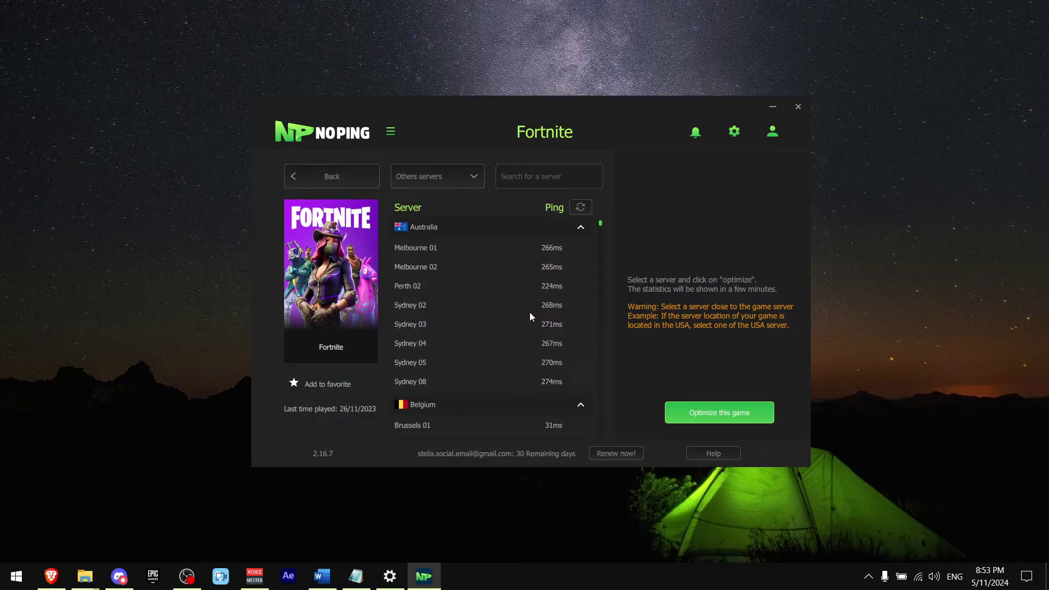
scroll(529, 312, down, 10)
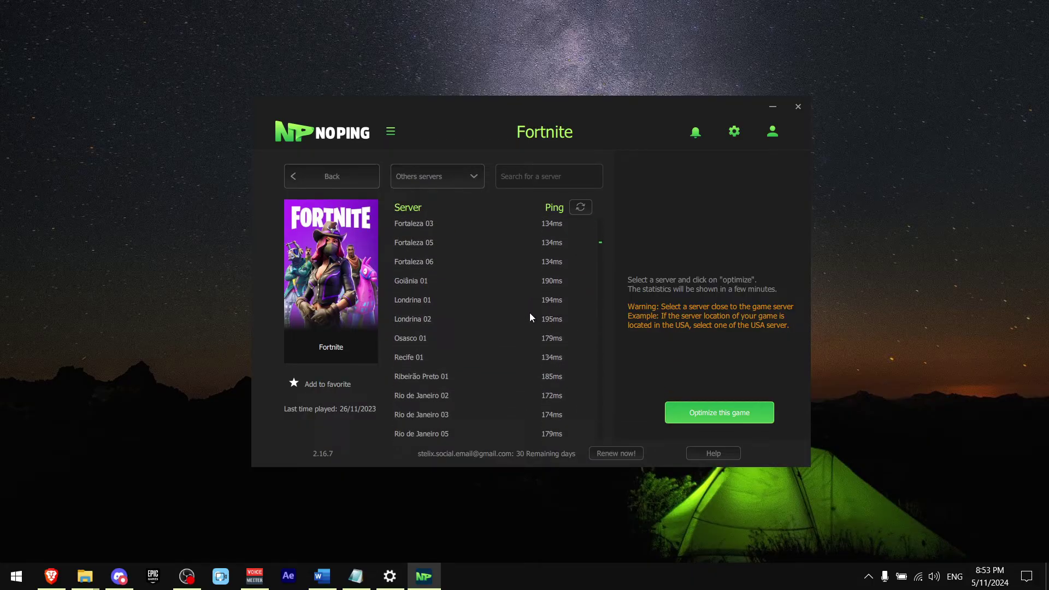
scroll(526, 316, down, 8)
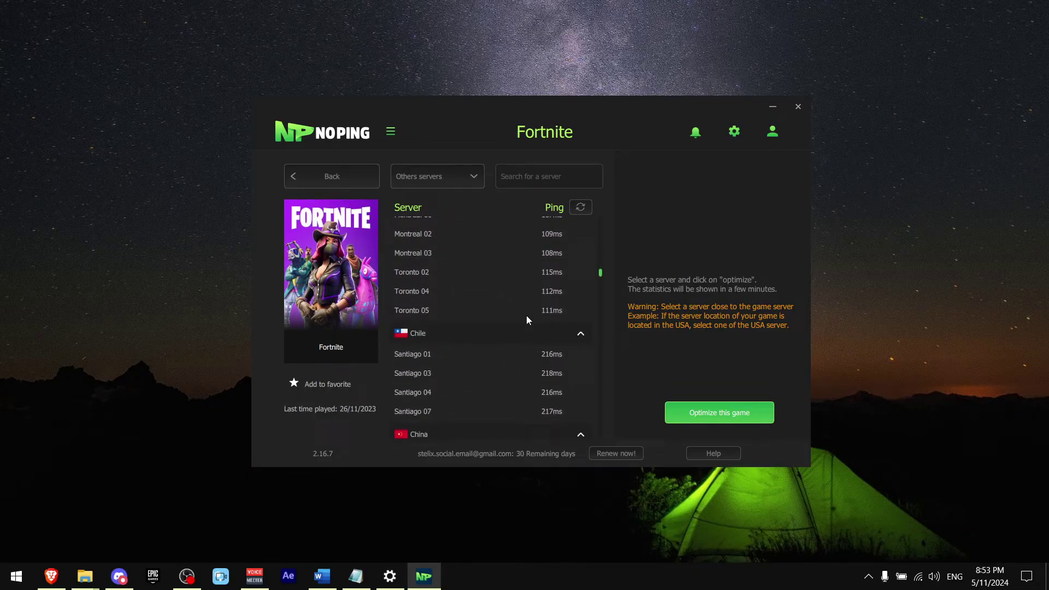
Pick Warsaw 03, optimize Fortnite through it, and dismiss the tutorial tip.
click(457, 359)
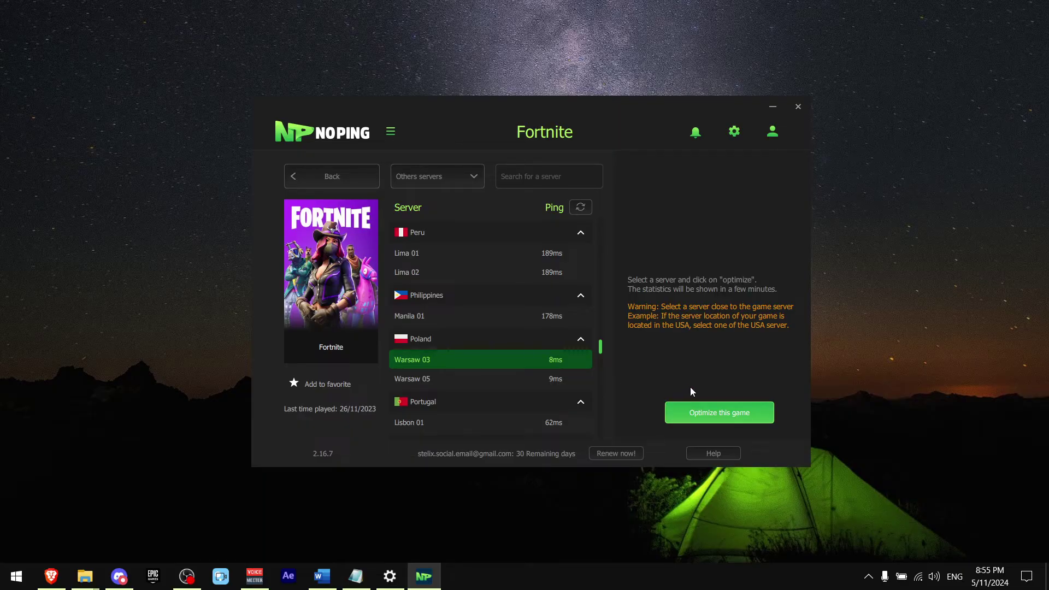
click(699, 419)
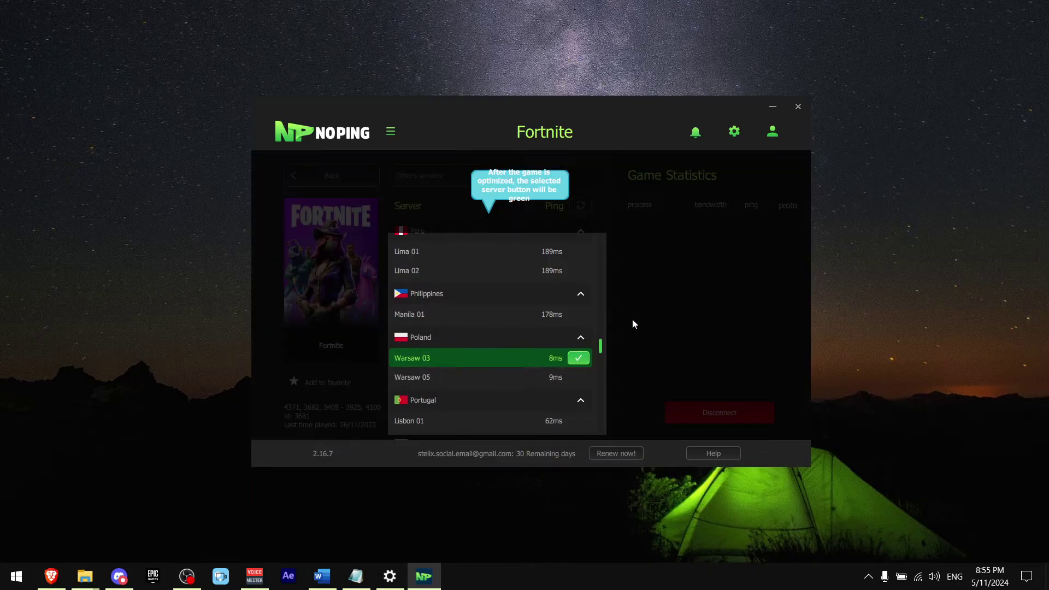
click(555, 373)
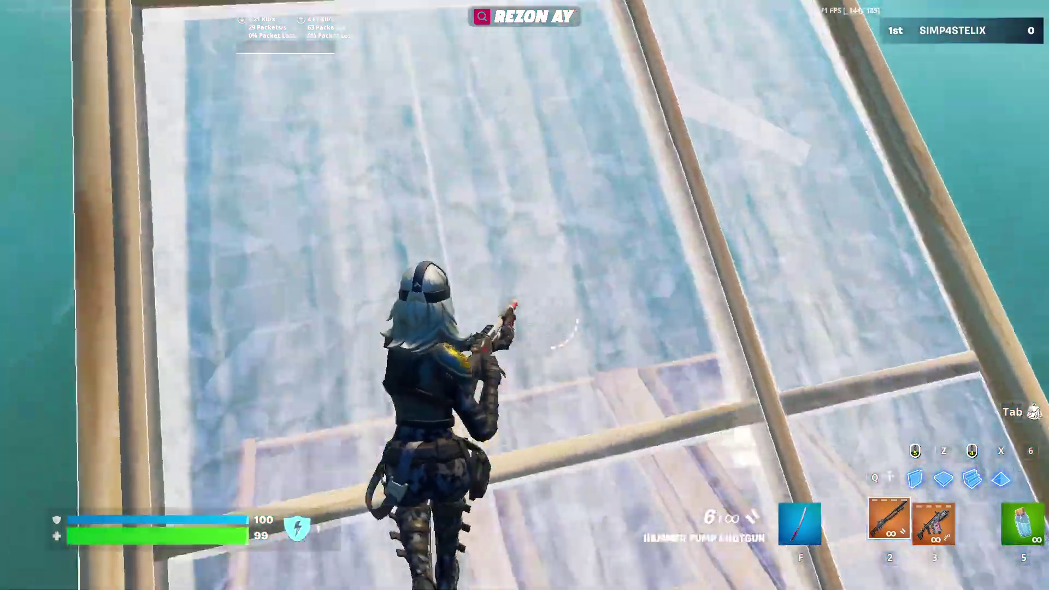
Enter build mode and place walls, floors and overhead ramps over the water, roofing the box.
key(q)
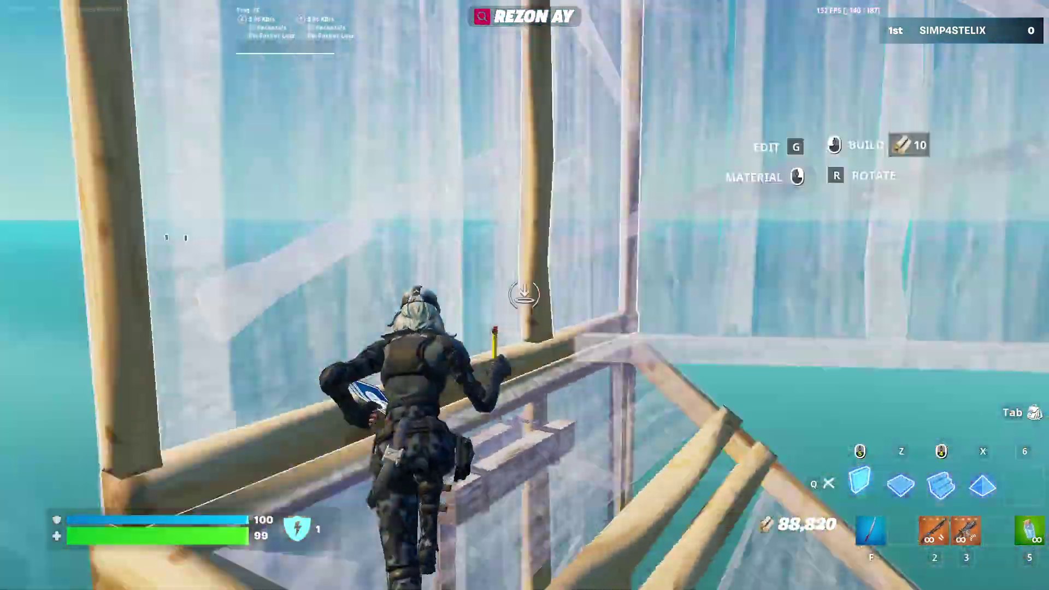
click(524, 295)
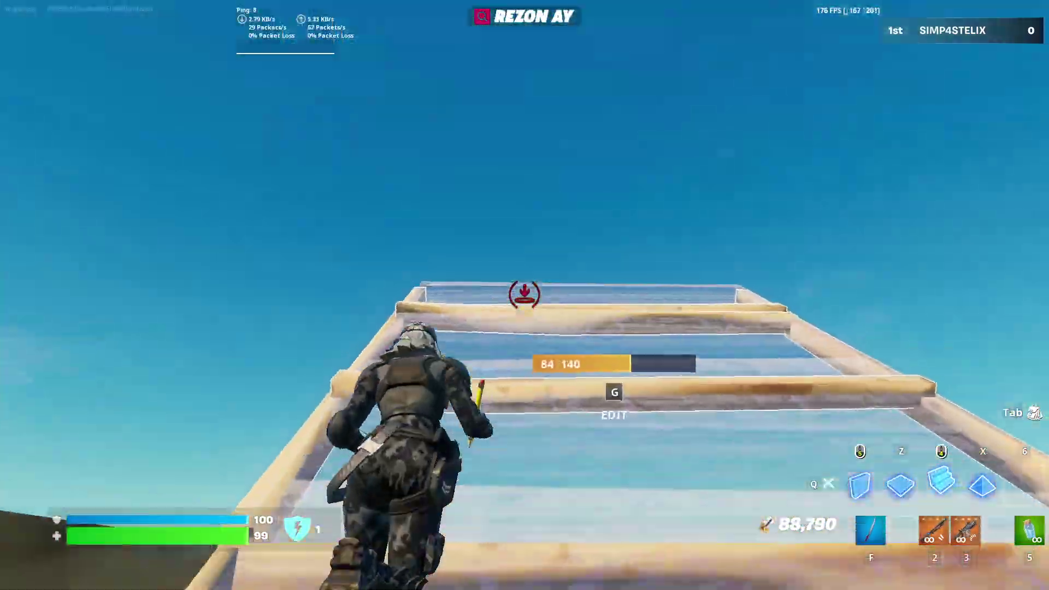
click(524, 295)
key(2)
key(q)
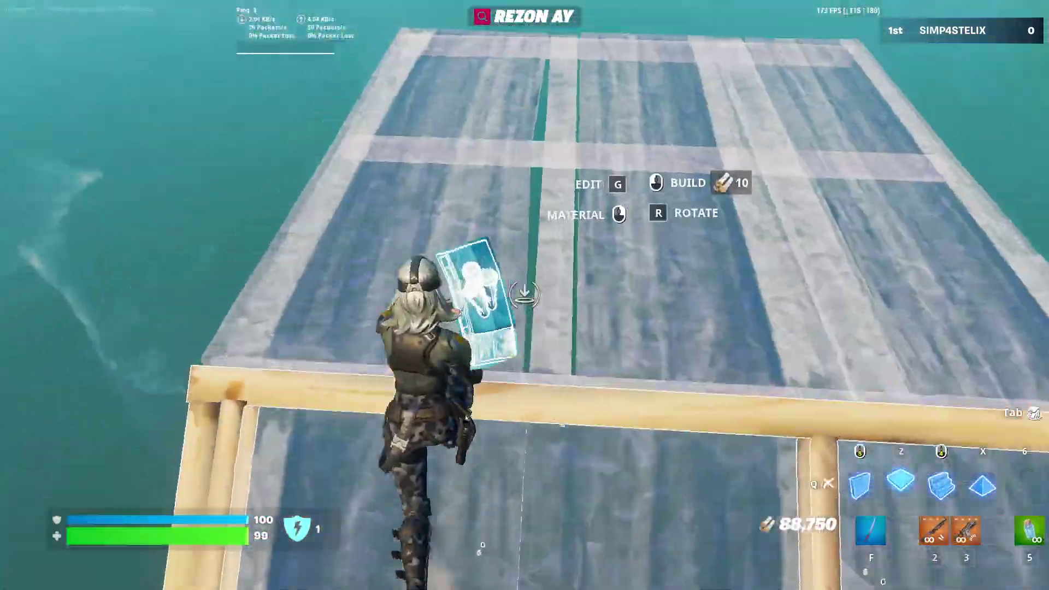
click(525, 295)
click(524, 295)
click(524, 295)
click(524, 295)
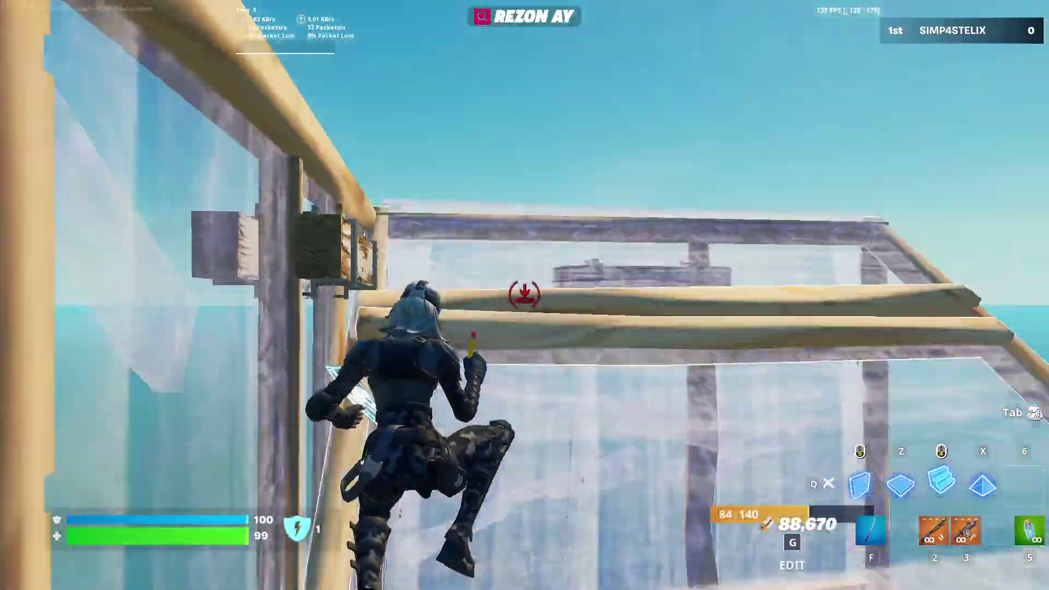
click(524, 295)
click(525, 295)
click(525, 295)
click(524, 295)
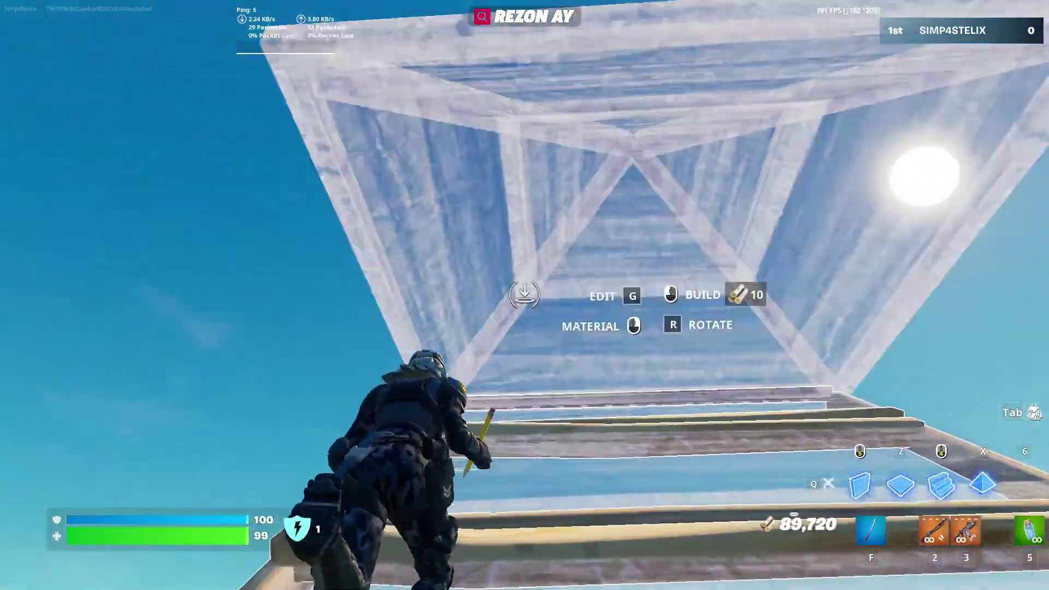
Re-enter build mode and keep stacking walls, floors and overhead pieces while climbing and turning.
key(2)
key(q)
click(525, 295)
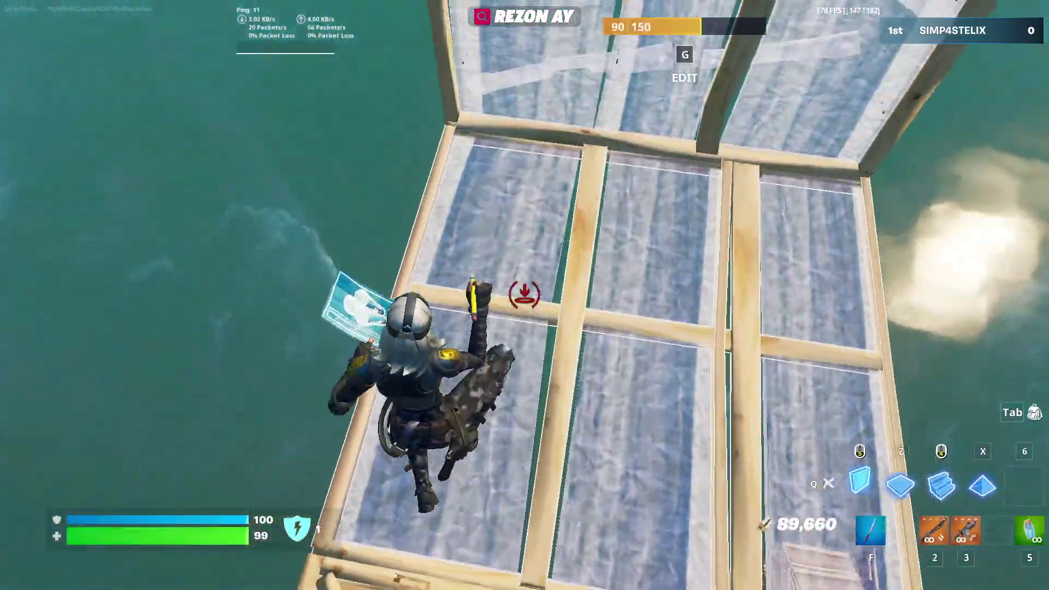
click(525, 295)
click(525, 295)
click(524, 295)
click(524, 295)
click(524, 295)
click(524, 295)
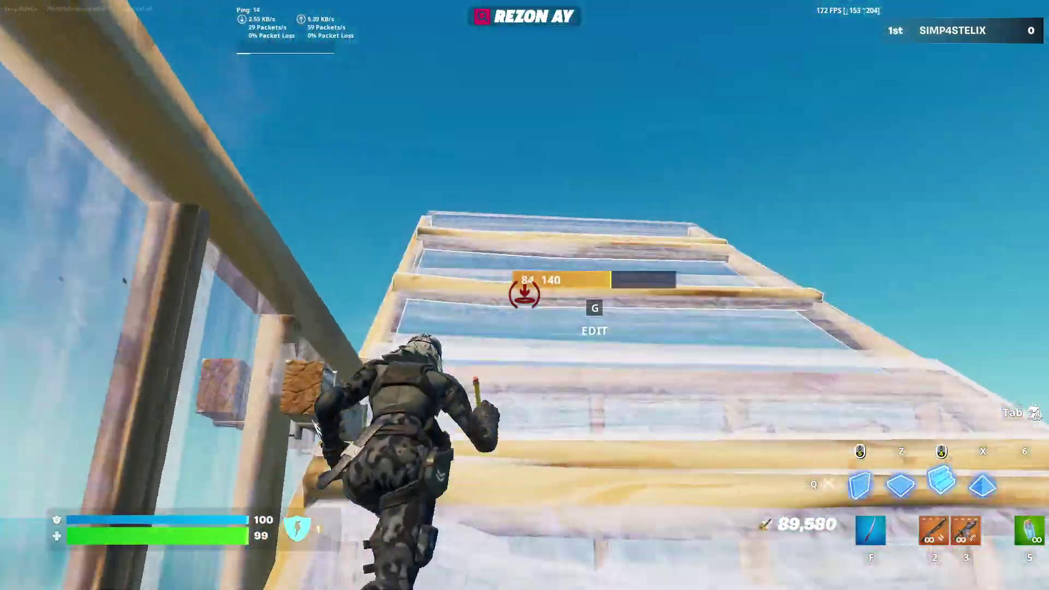
click(524, 295)
click(524, 295)
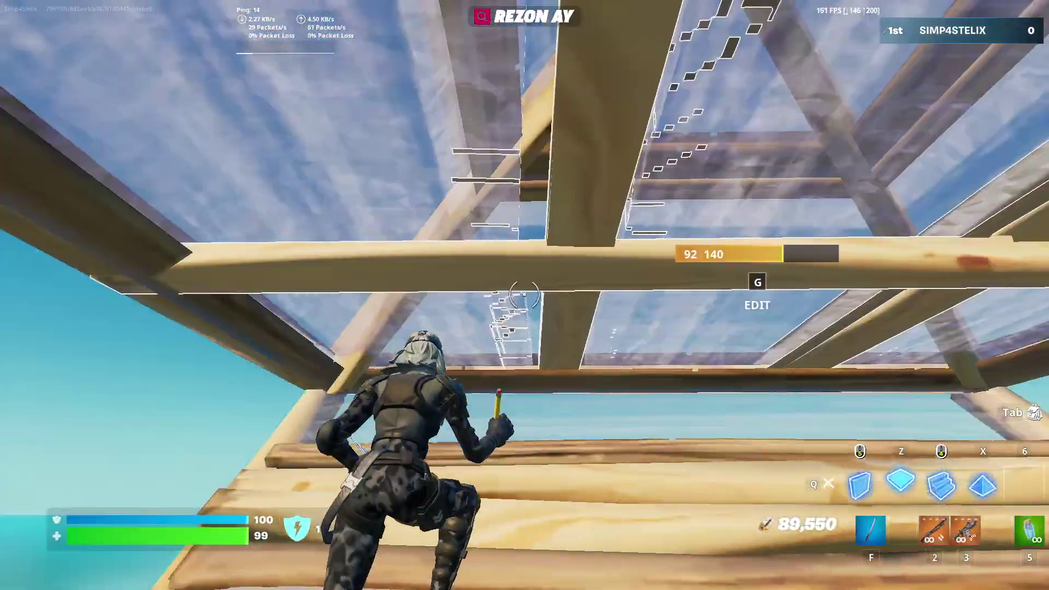
click(524, 295)
click(524, 295)
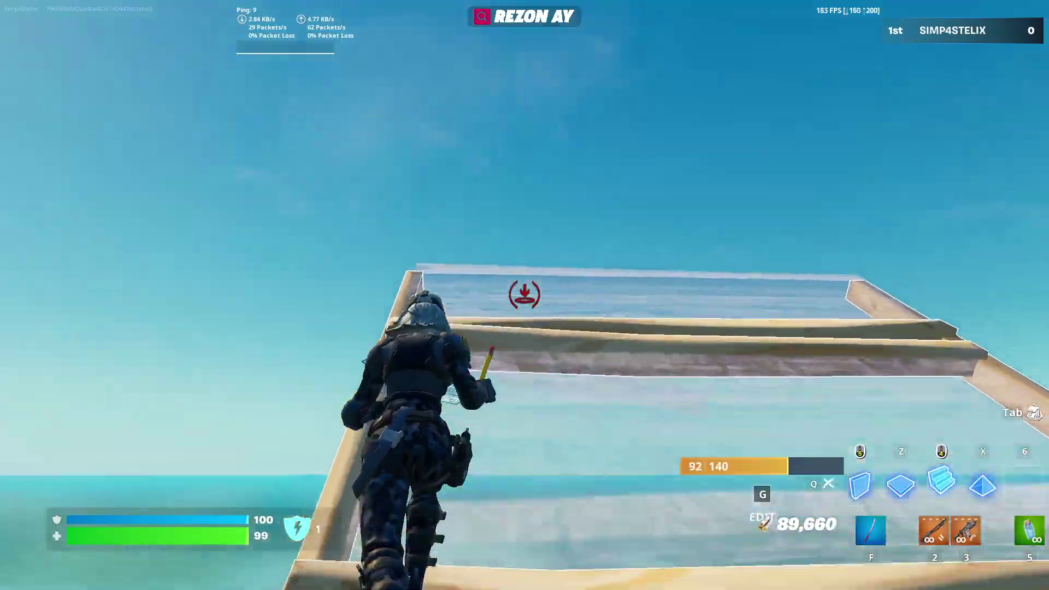
click(525, 295)
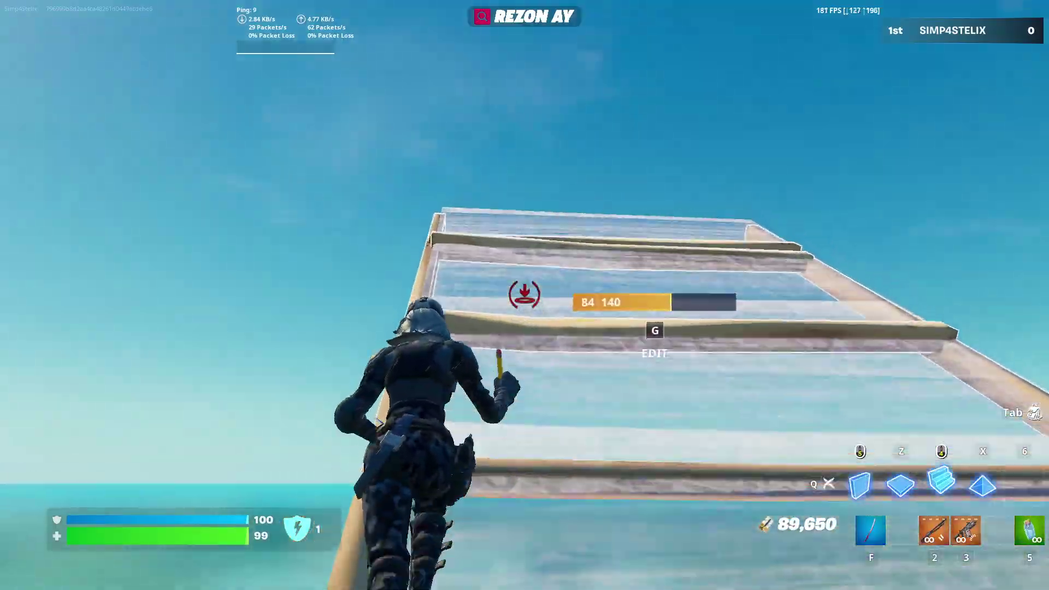
click(524, 295)
click(524, 295)
click(525, 295)
click(524, 295)
click(524, 295)
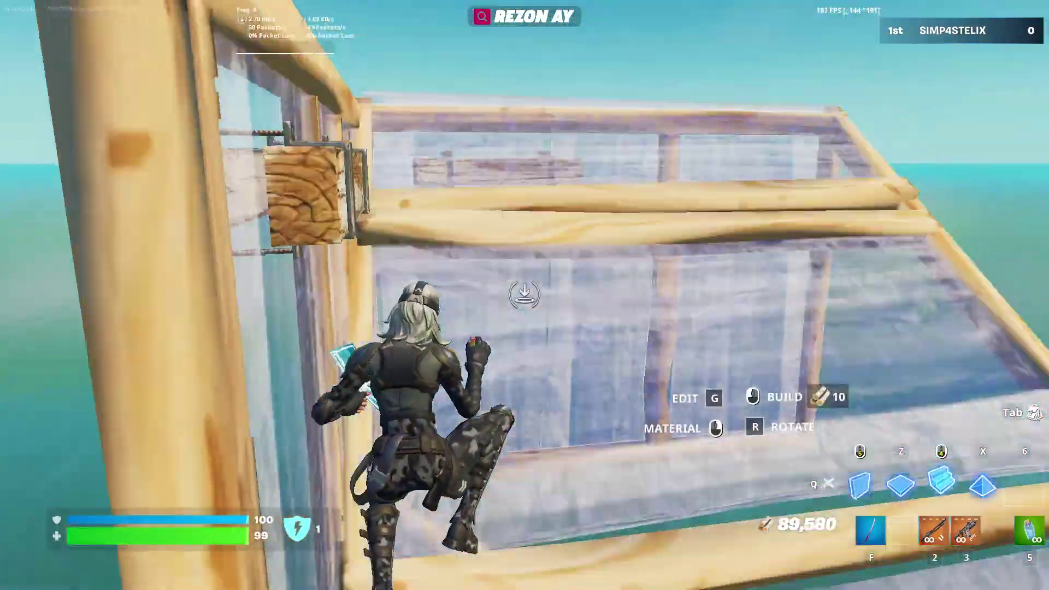
click(524, 295)
click(524, 295)
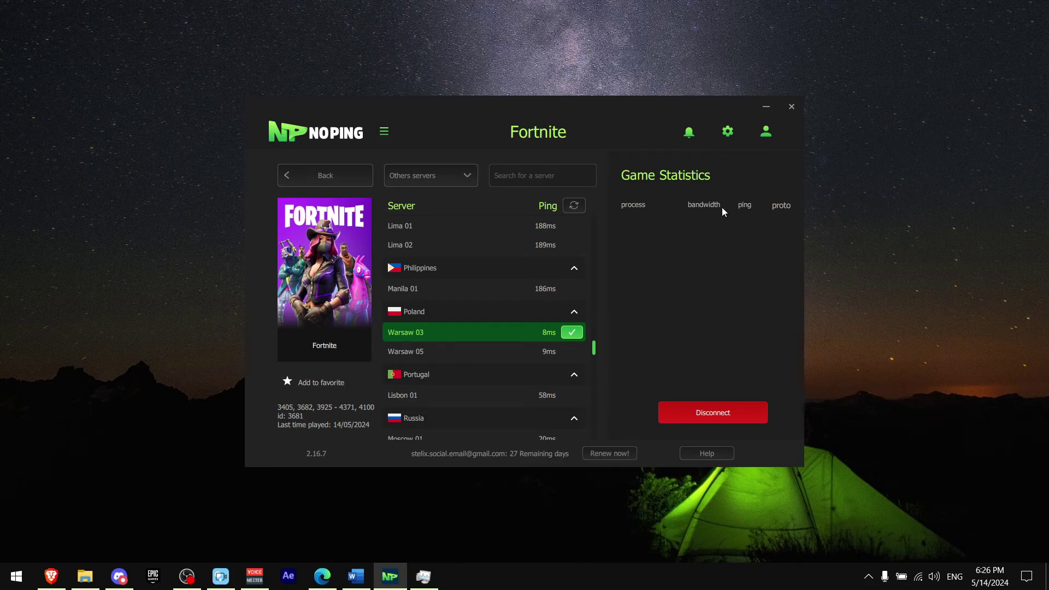
In NoPing settings, enable Turbo Games and Boost FPS toggles like SuperFetch, accepting the restart notice.
click(727, 134)
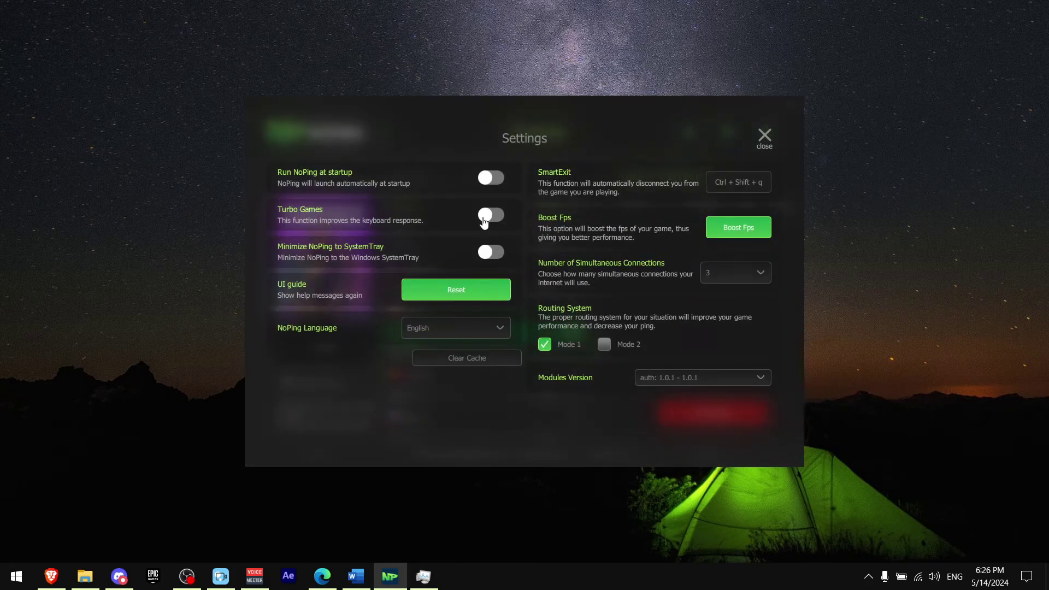
click(501, 218)
click(731, 232)
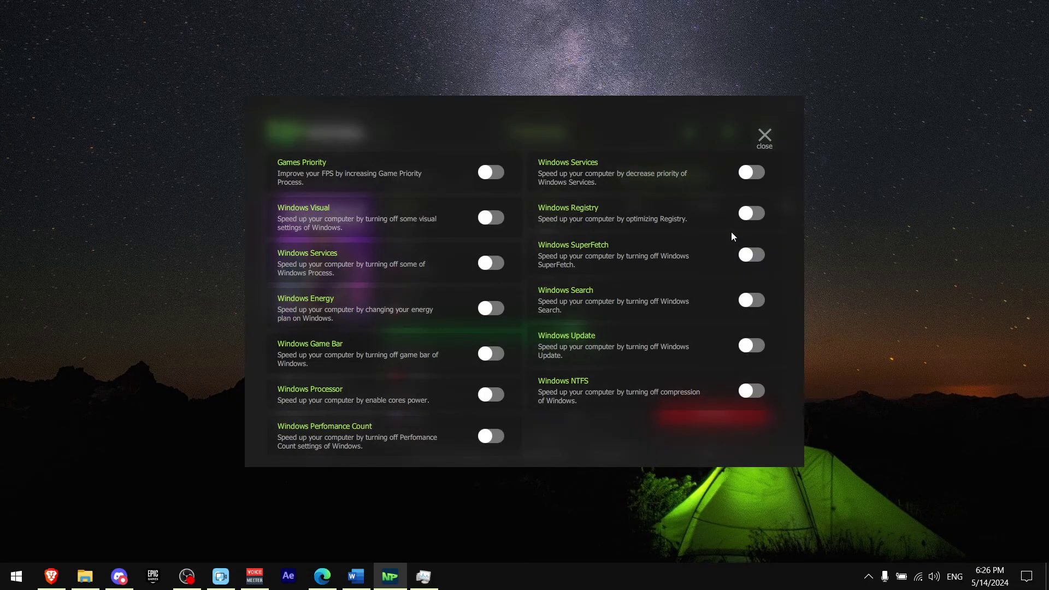
click(749, 256)
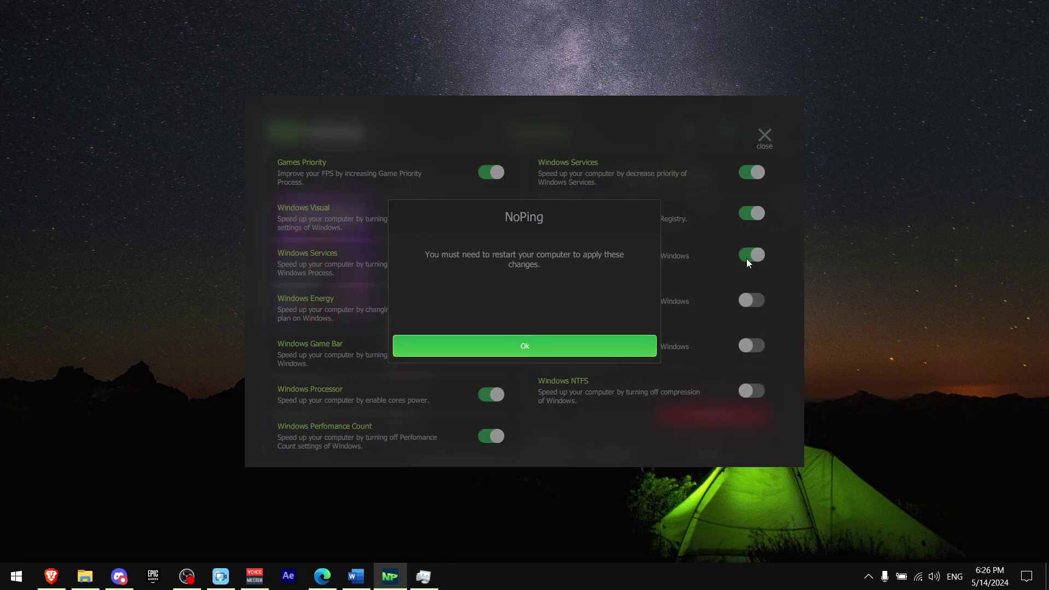
click(549, 354)
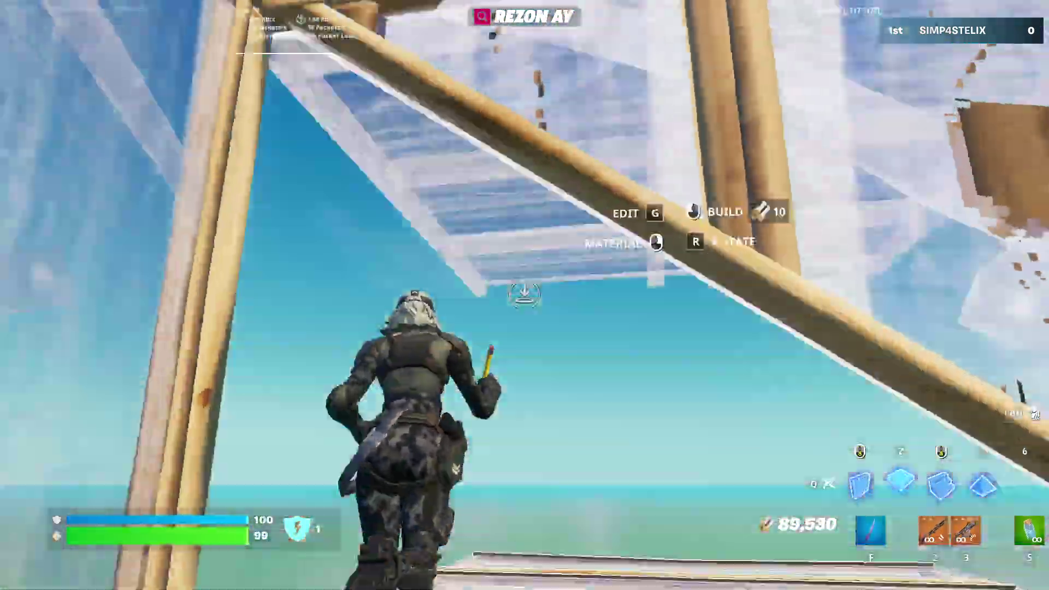
Place and edit more walls, ramps and floors around the player, bringing wood down to 89,310.
click(525, 295)
click(524, 295)
click(524, 295)
click(524, 295)
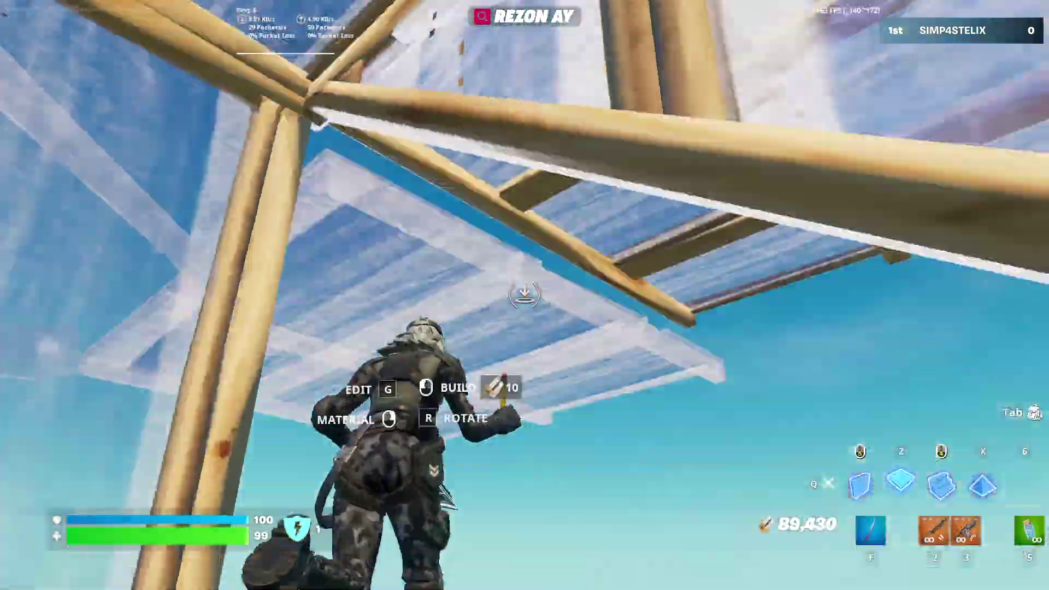
click(525, 295)
click(524, 295)
click(525, 295)
click(525, 295)
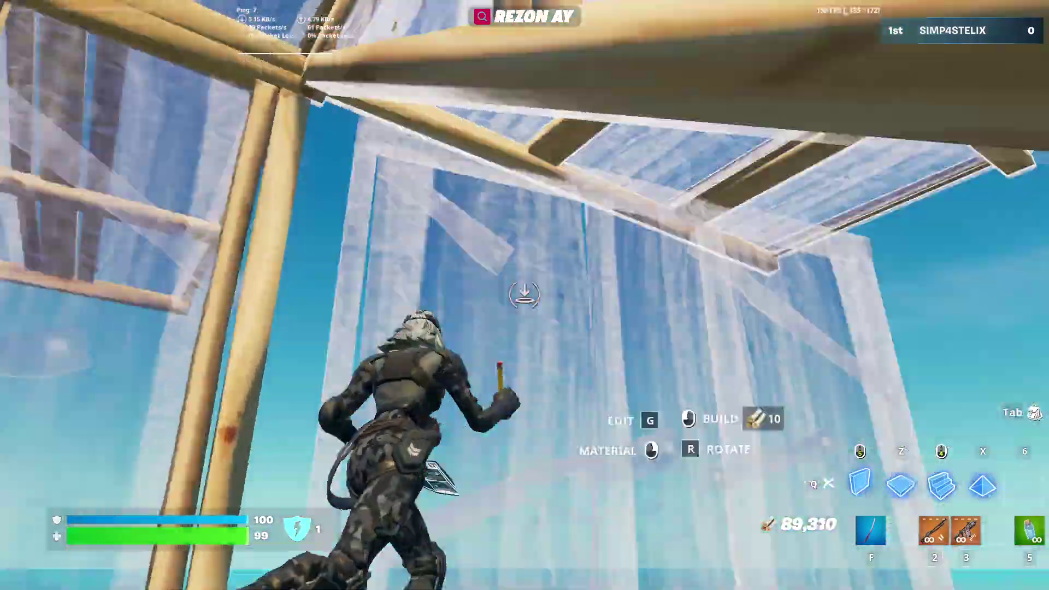